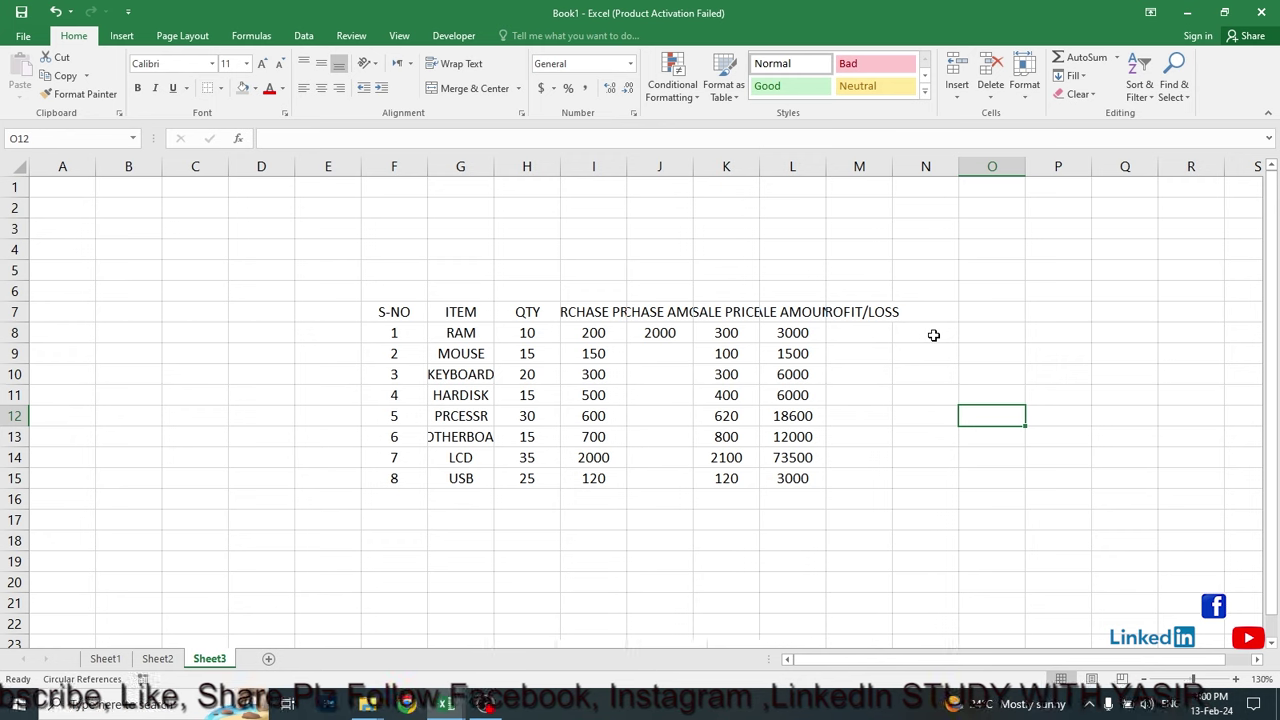
Clear RAM's purchase amount in J8 and the Sale Amount values in L8:L15.
click(660, 332)
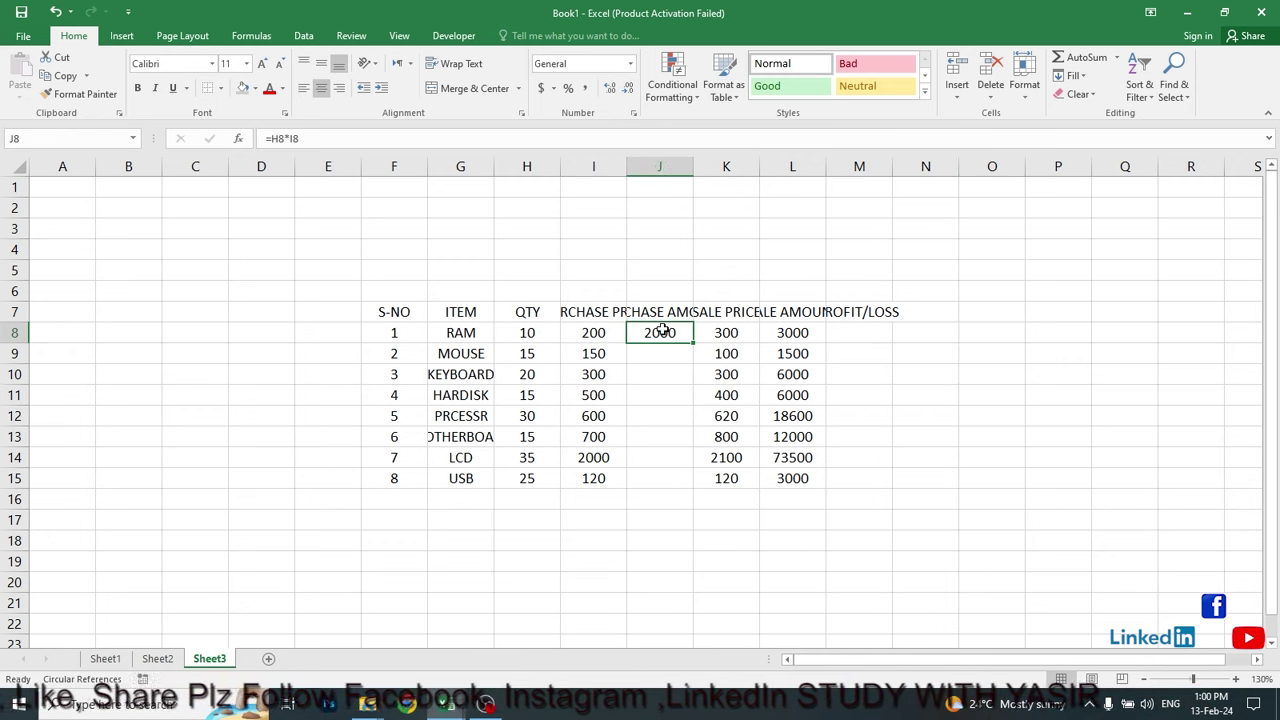
drag(795, 342, 802, 470)
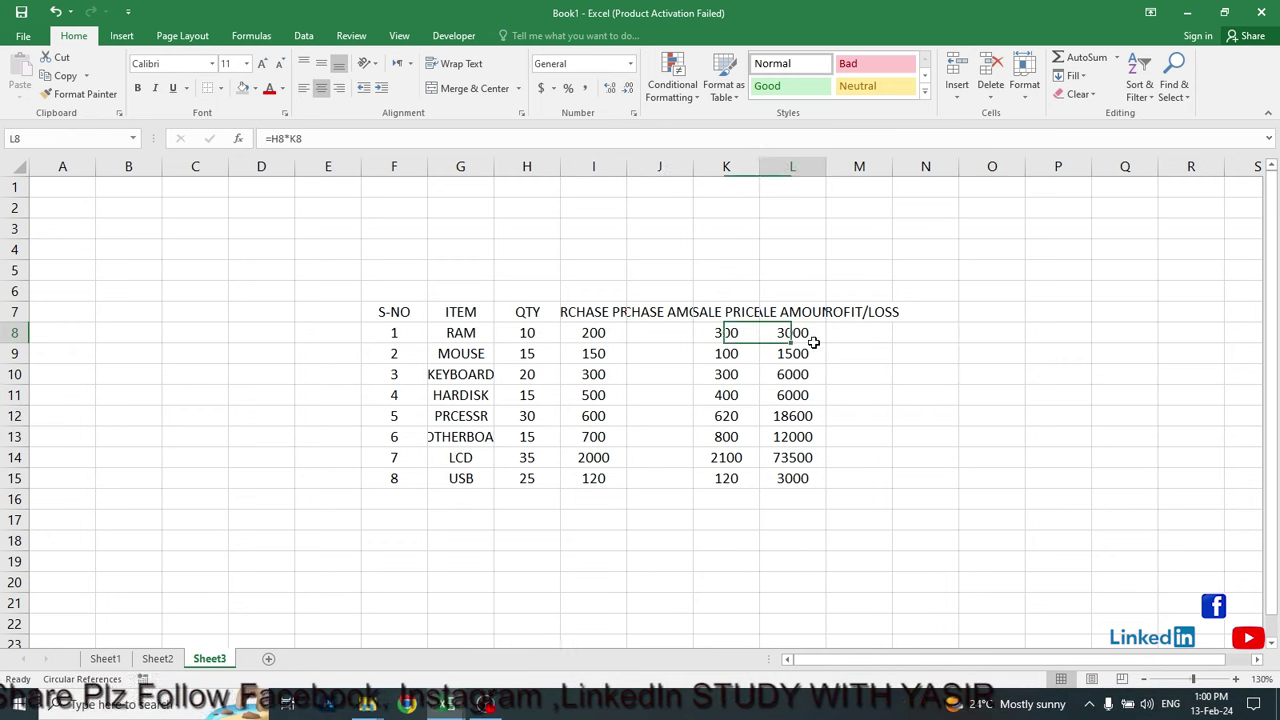
key(Delete)
click(918, 424)
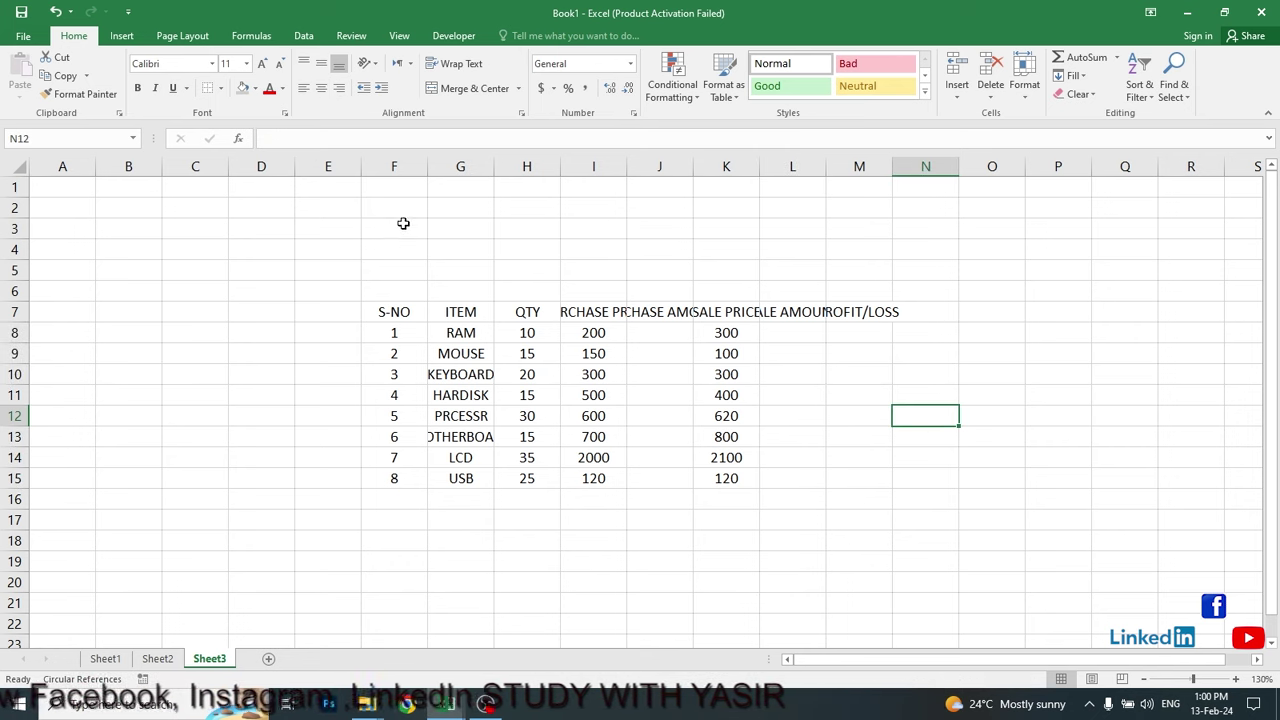
Autofit columns G and I for MOTHERBOARD and PURCHASE PRICE, and widen column J for PURCHASE AMOUNT.
click(400, 170)
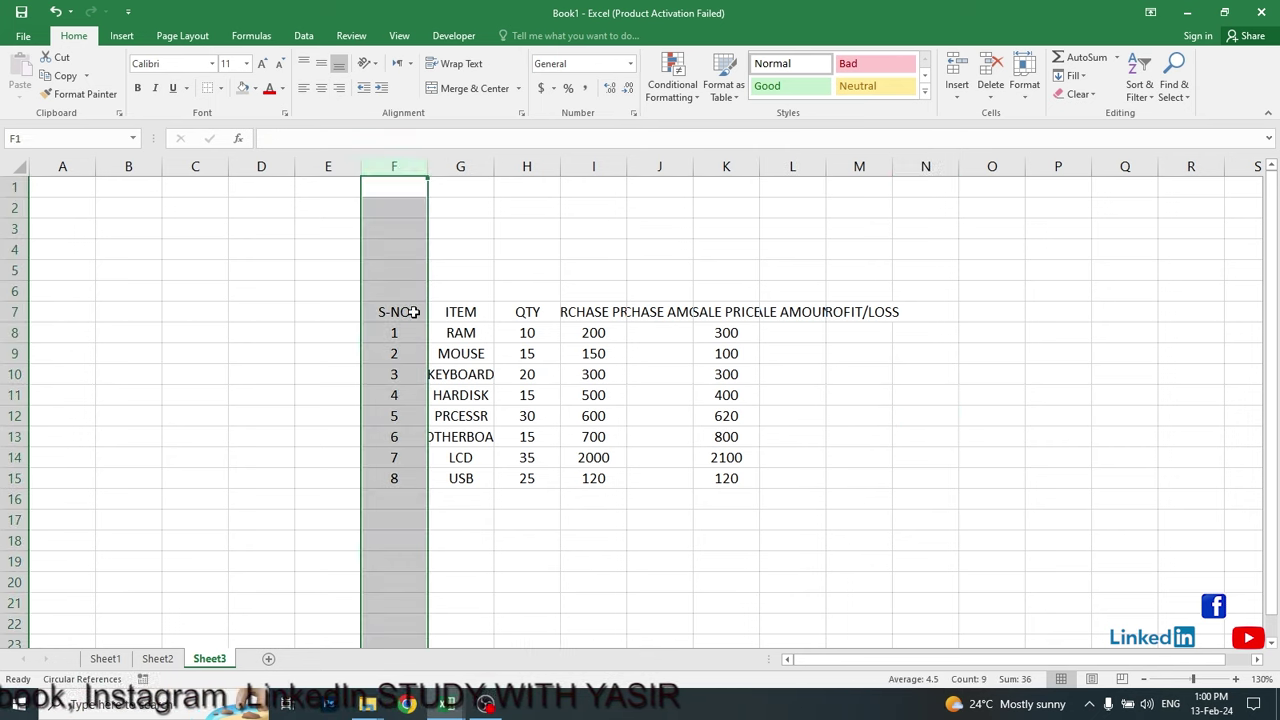
click(465, 242)
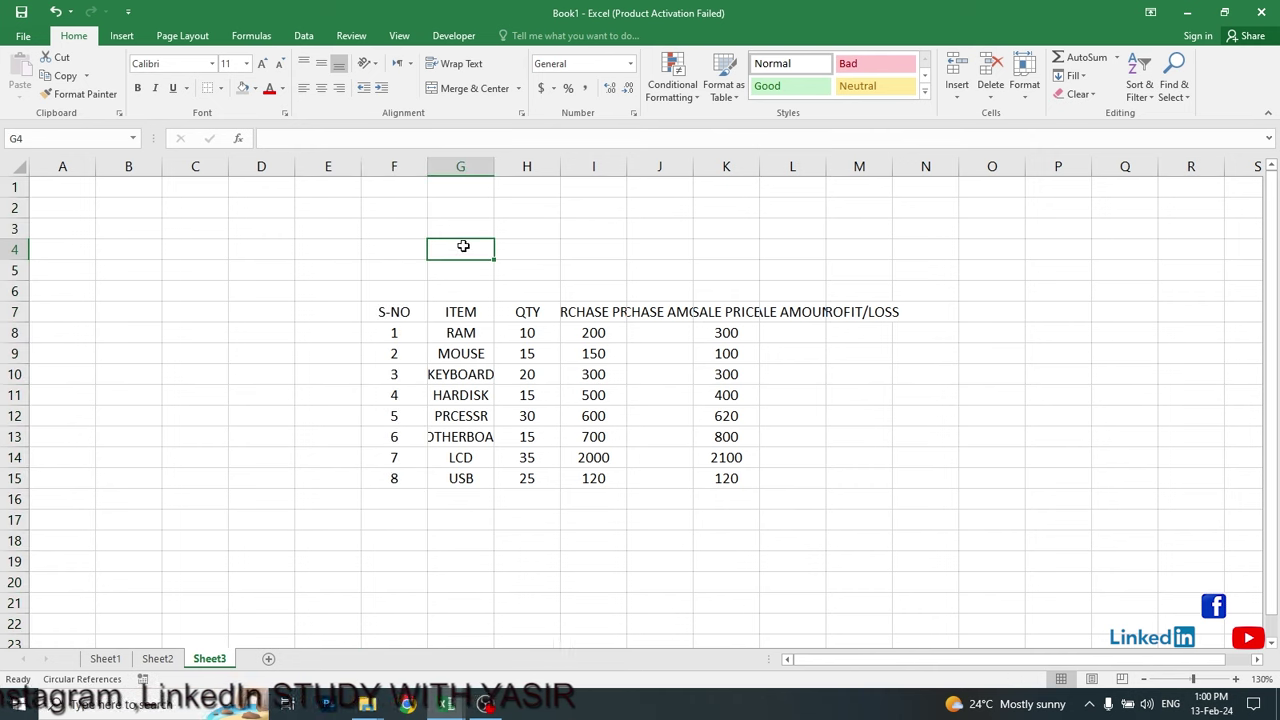
click(474, 168)
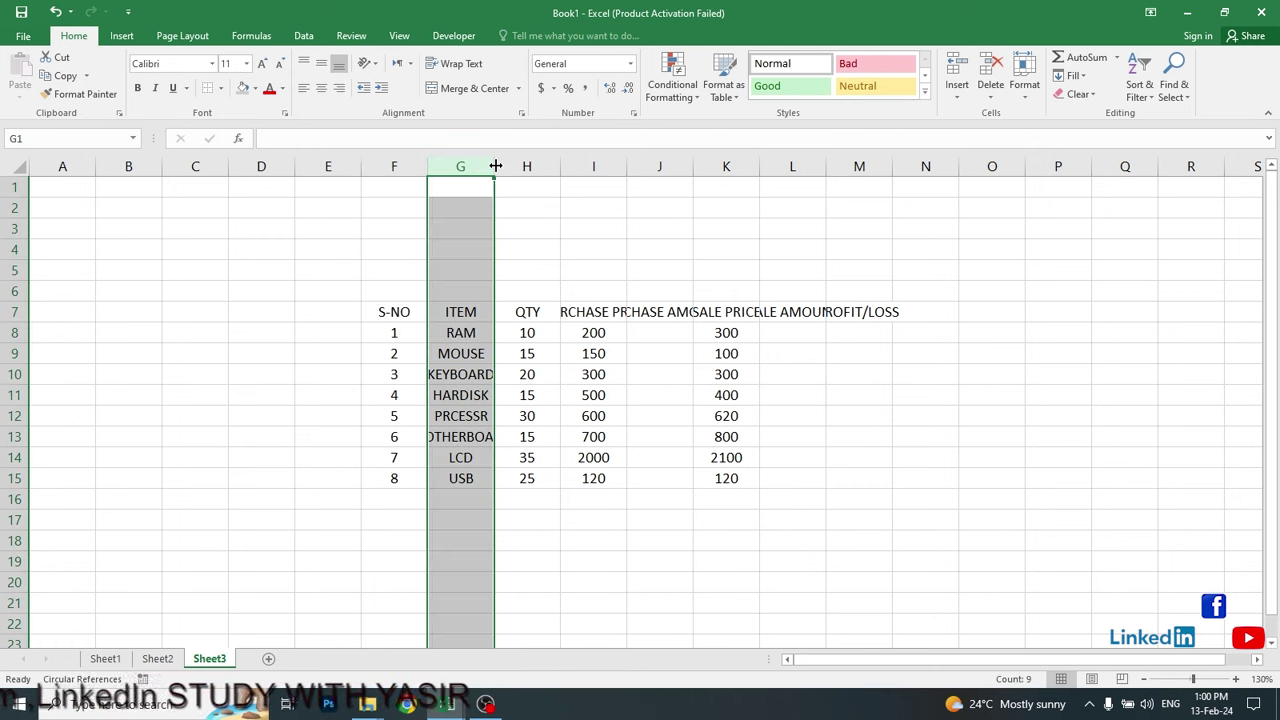
double_click(494, 166)
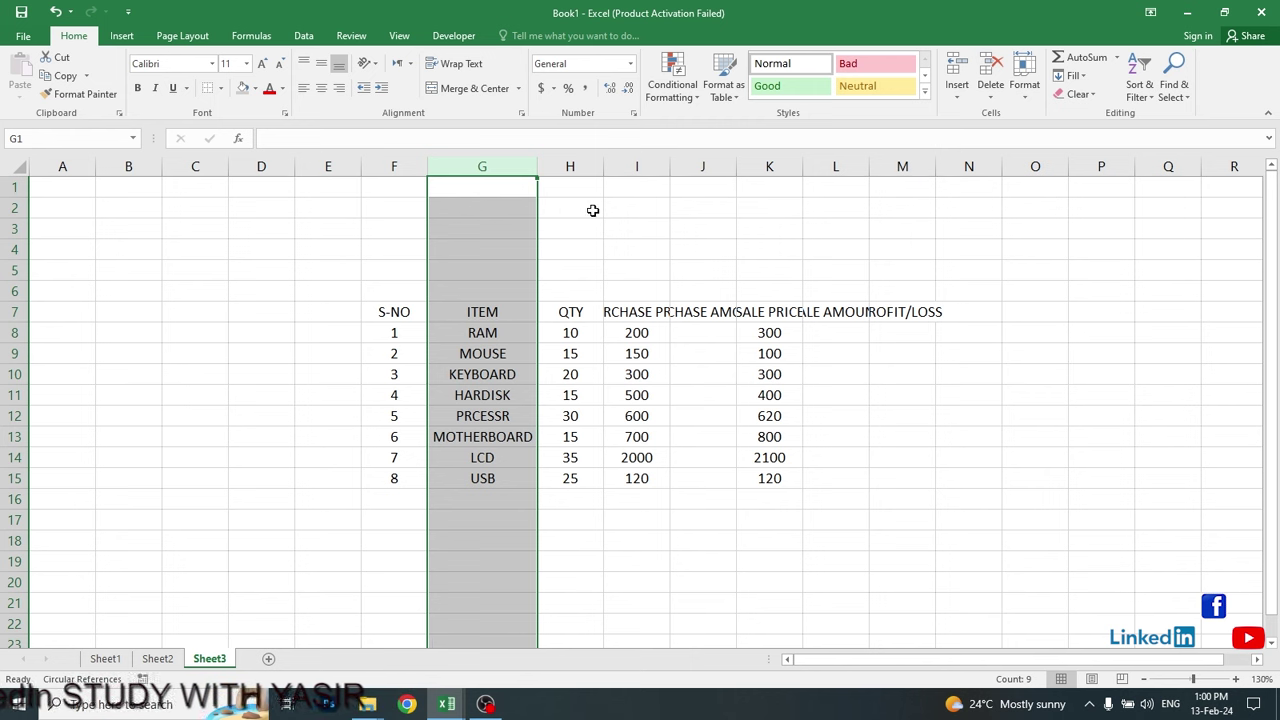
click(645, 166)
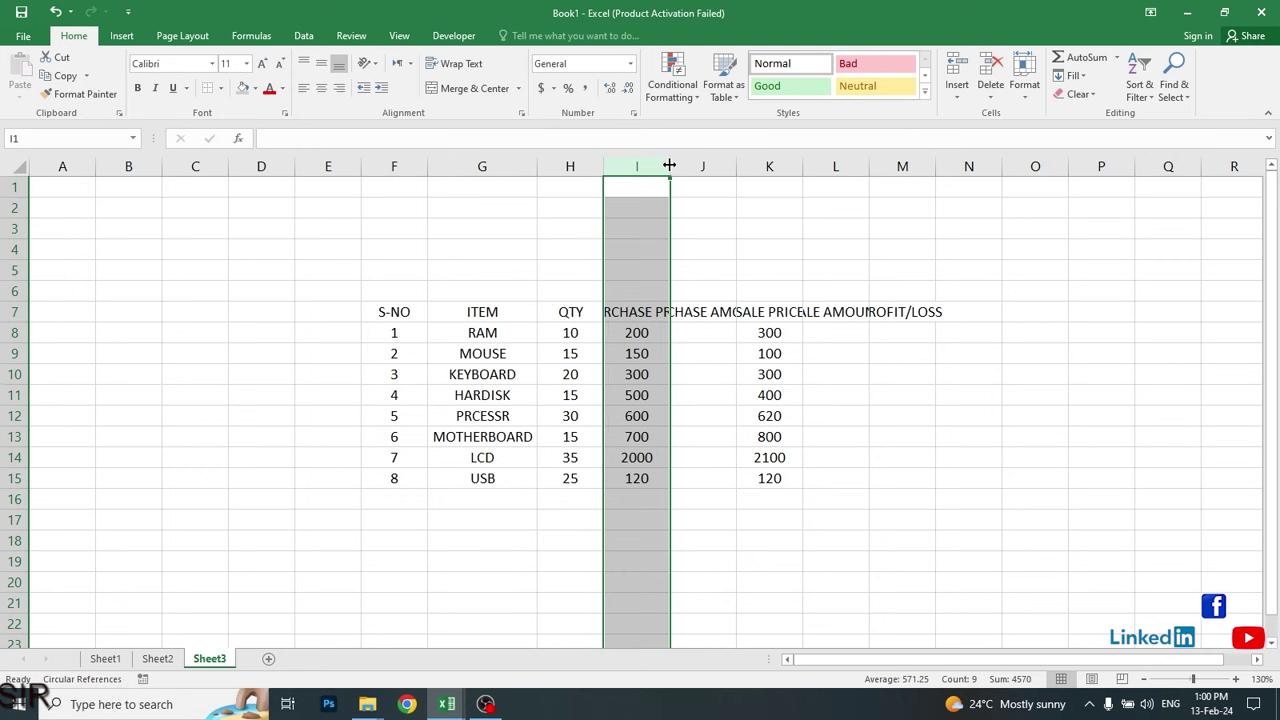
double_click(669, 165)
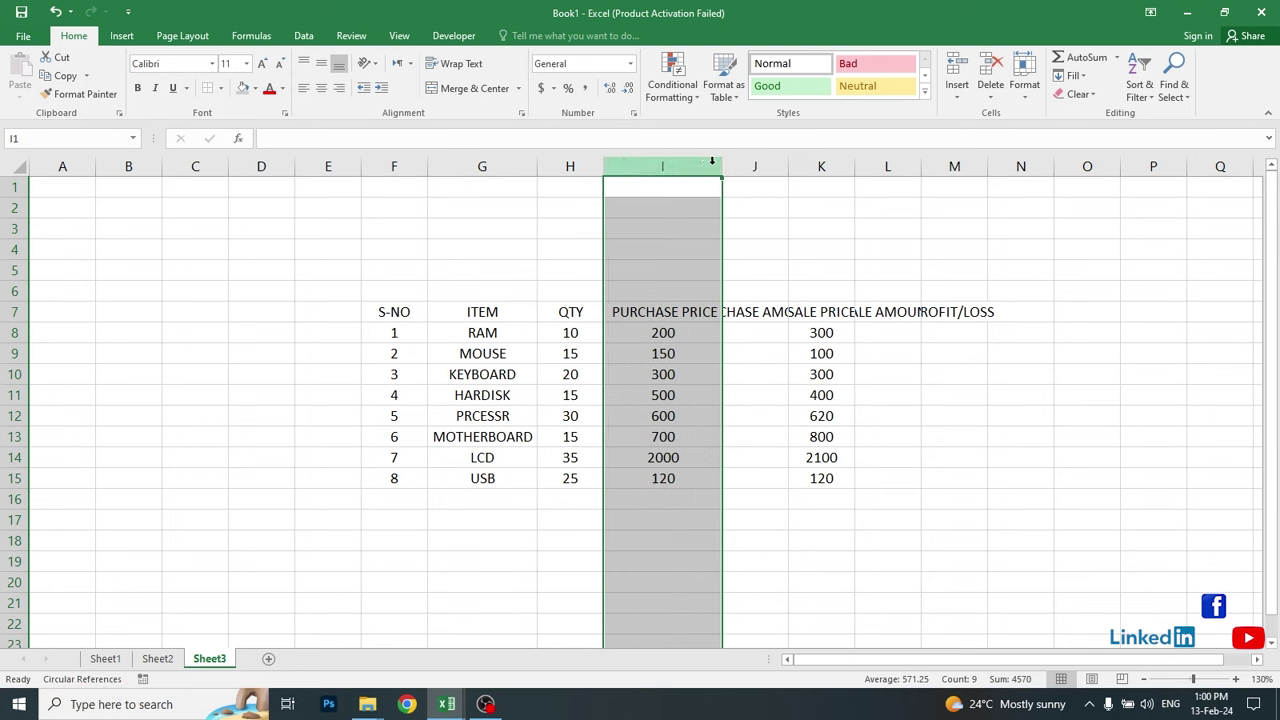
click(768, 165)
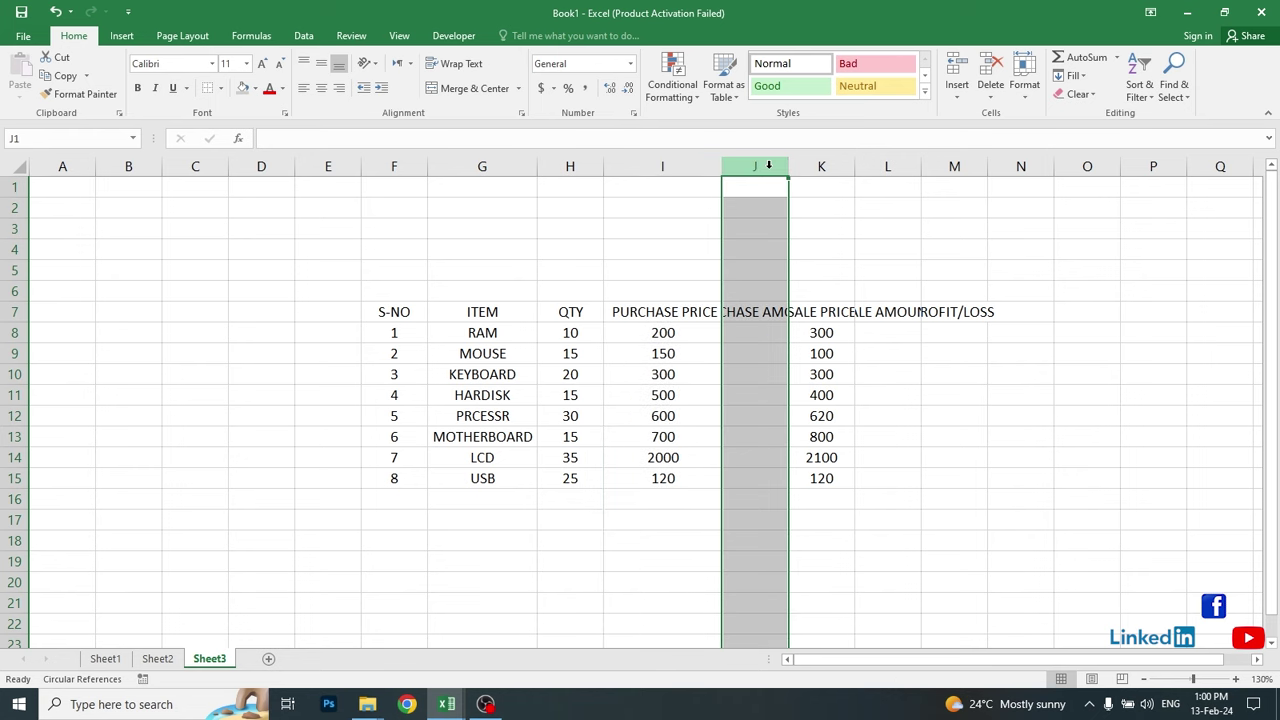
drag(790, 166, 858, 170)
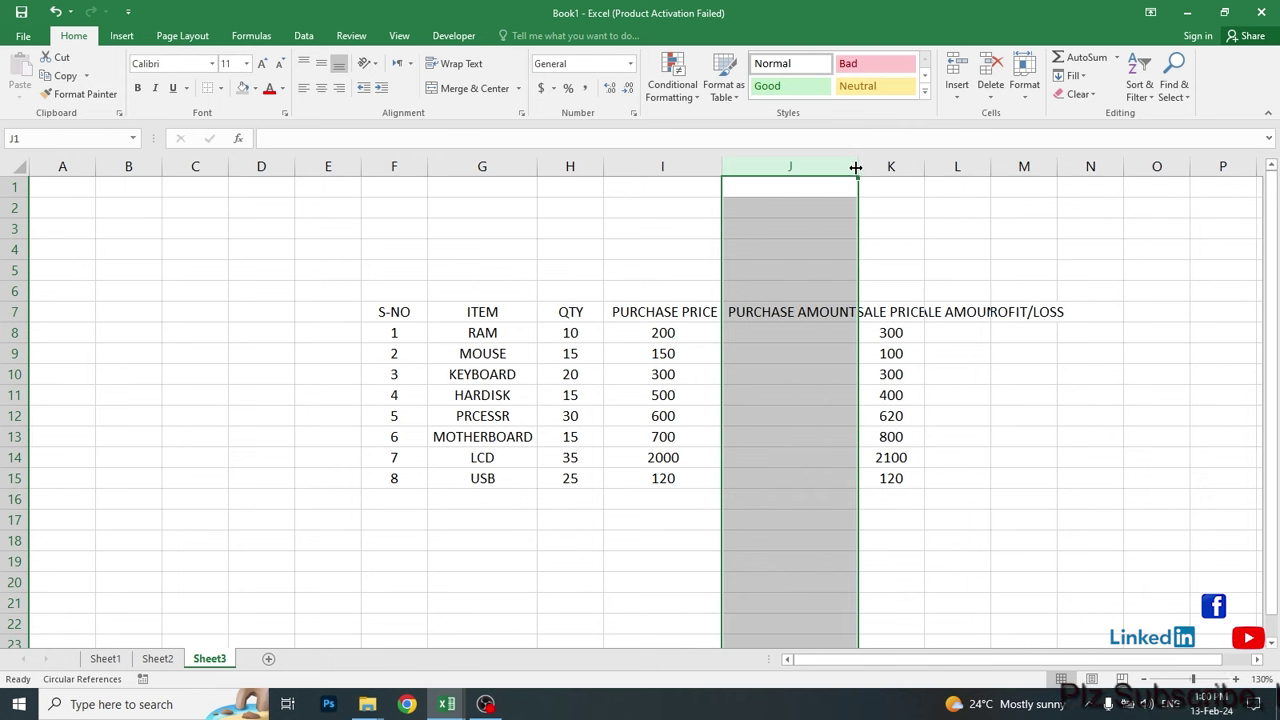
drag(859, 170, 865, 167)
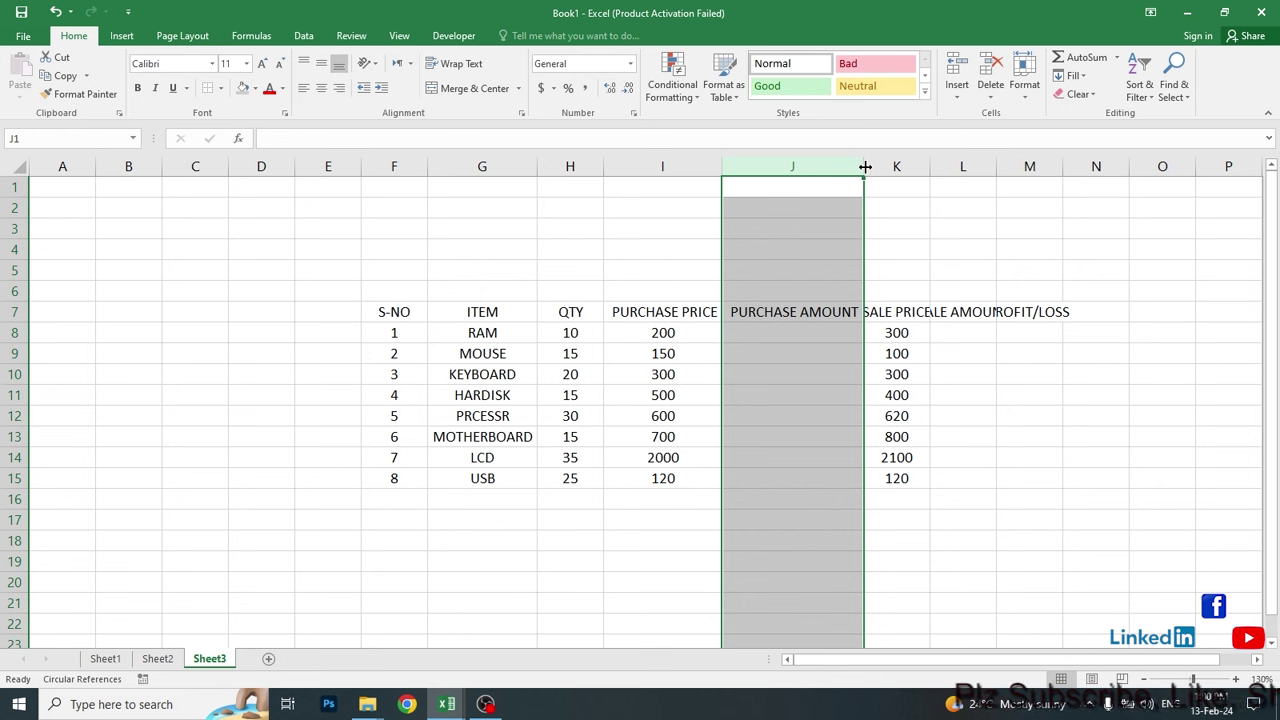
Autofit columns K, L and M to fit SALE PRICE, SALE AMOUNT and PROFIT/LOSS.
click(909, 167)
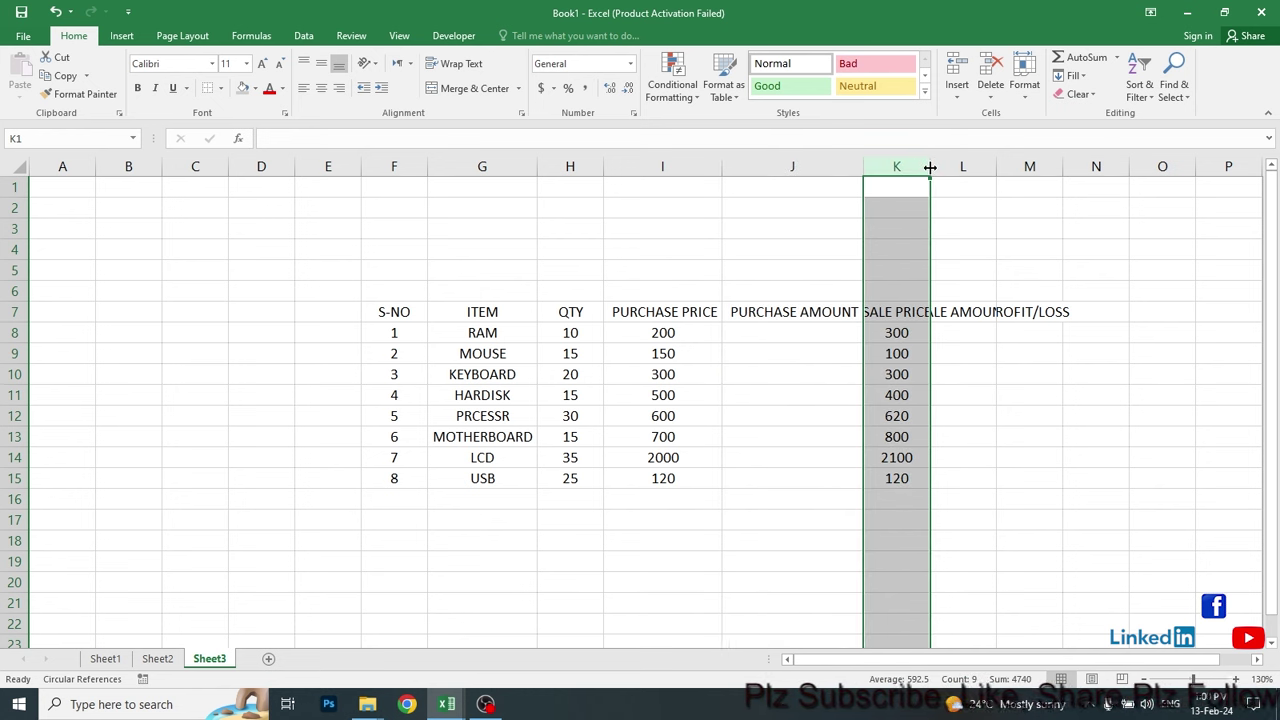
double_click(930, 166)
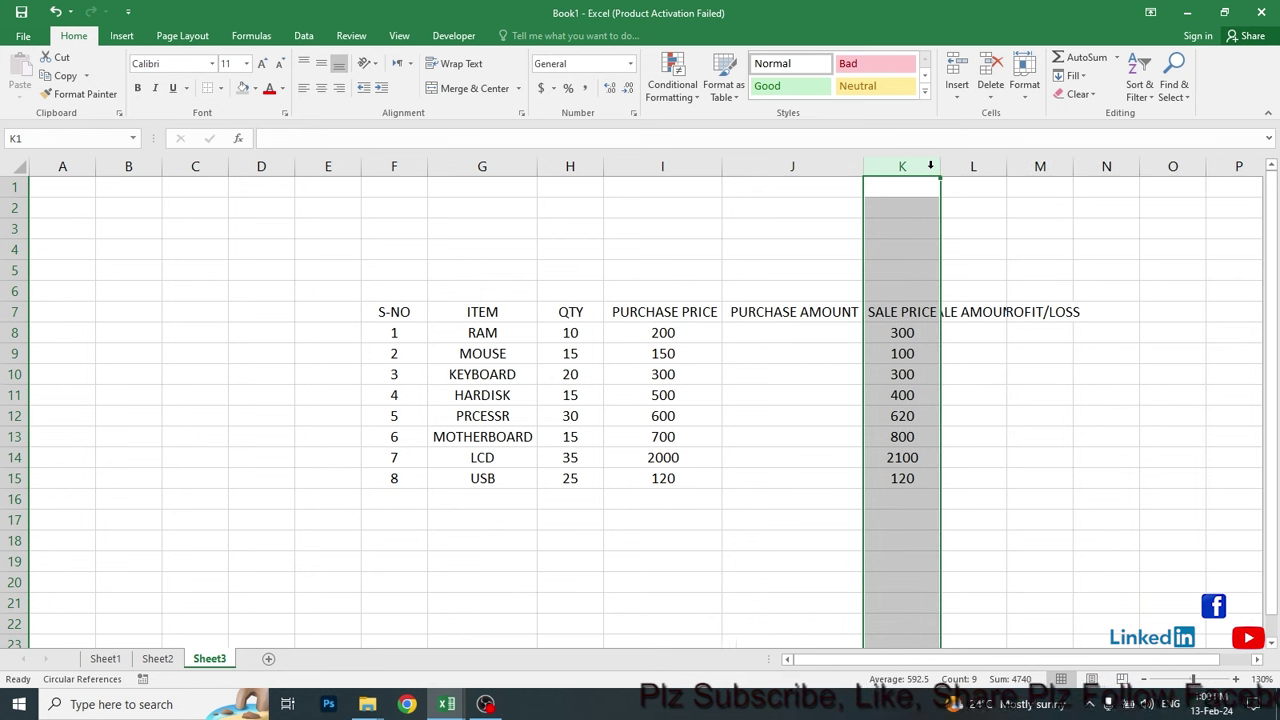
click(977, 333)
click(993, 165)
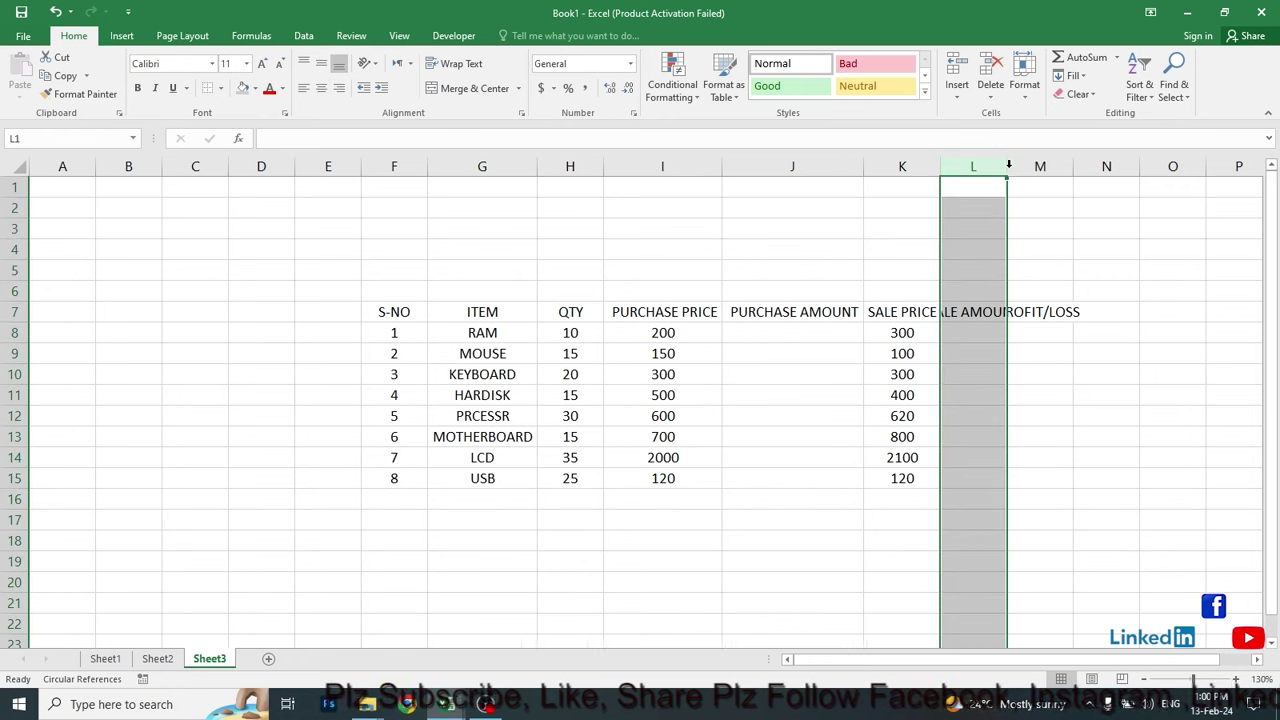
double_click(1008, 165)
click(1072, 333)
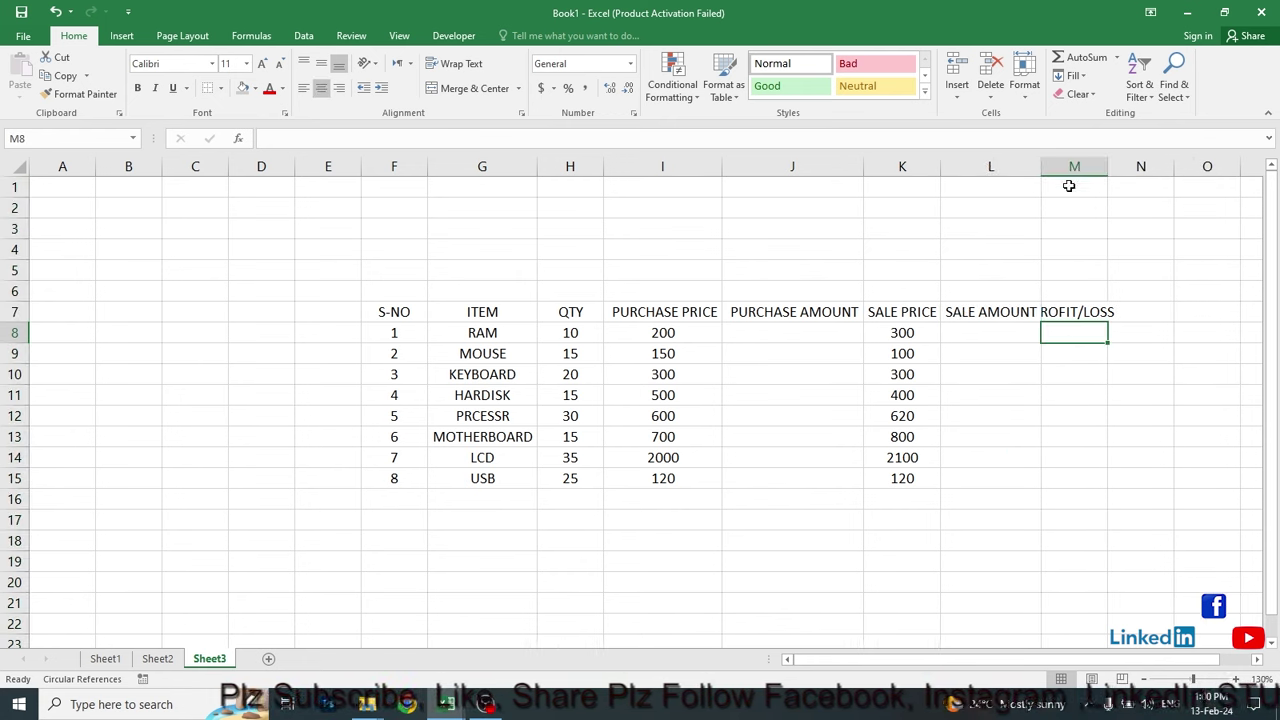
click(1073, 166)
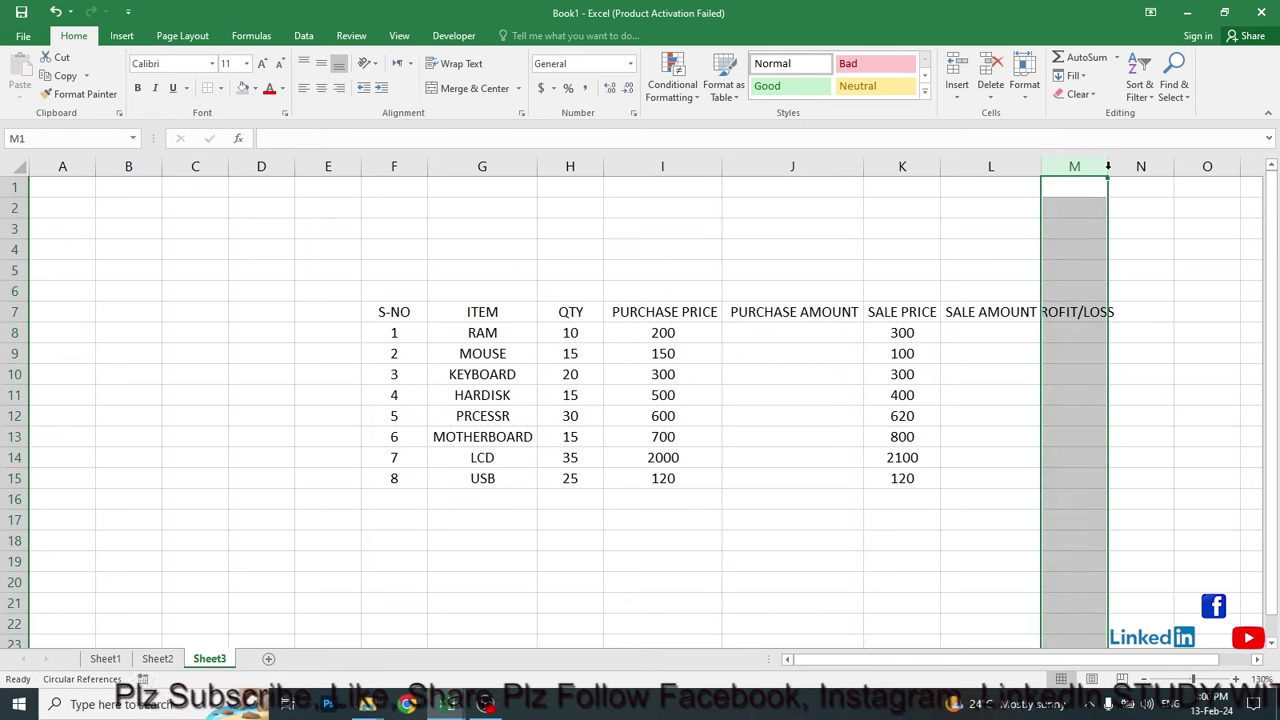
double_click(1108, 166)
click(1071, 410)
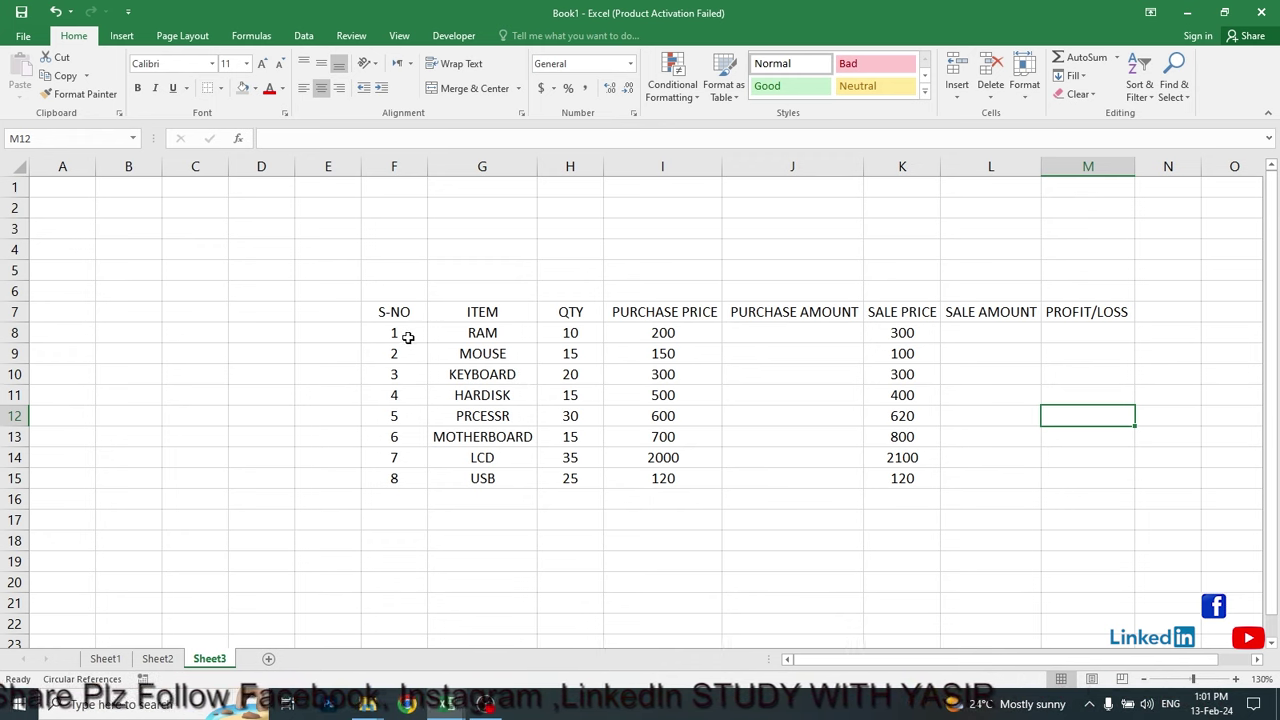
Review the serial numbers, item names, quantities and RAM's purchase price of 200.
drag(408, 337, 408, 478)
drag(491, 333, 493, 468)
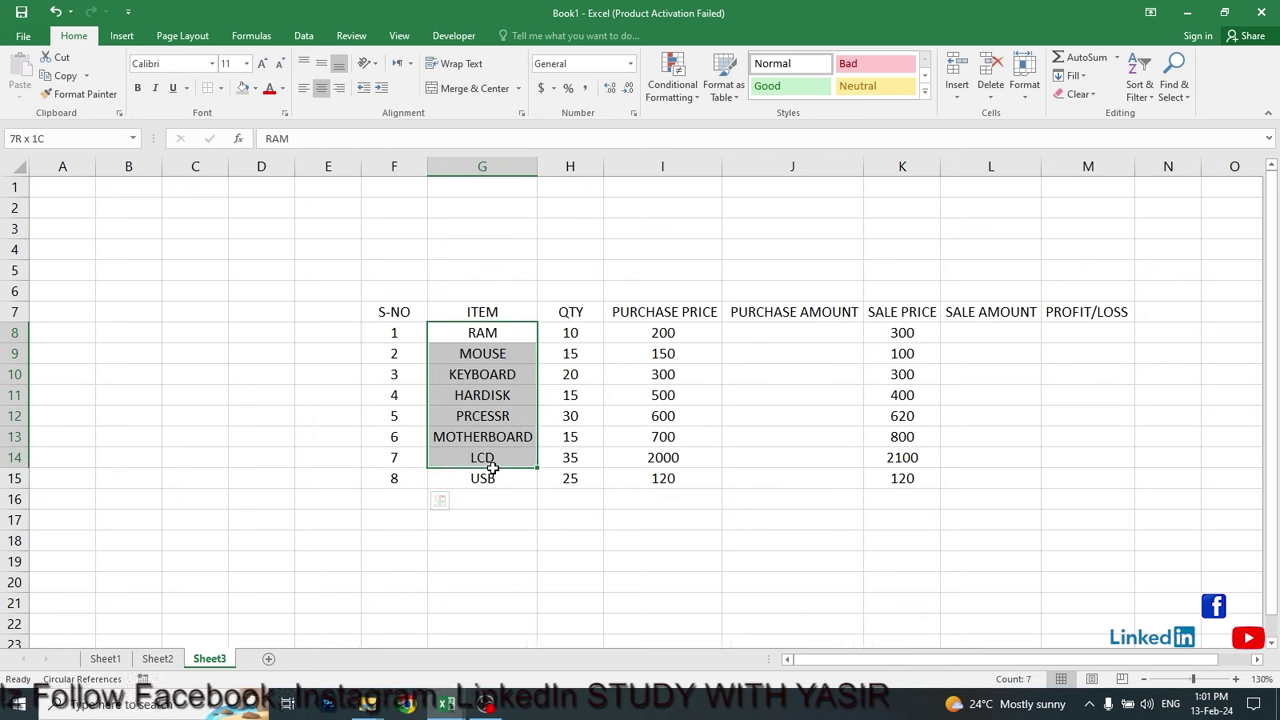
drag(571, 333, 576, 472)
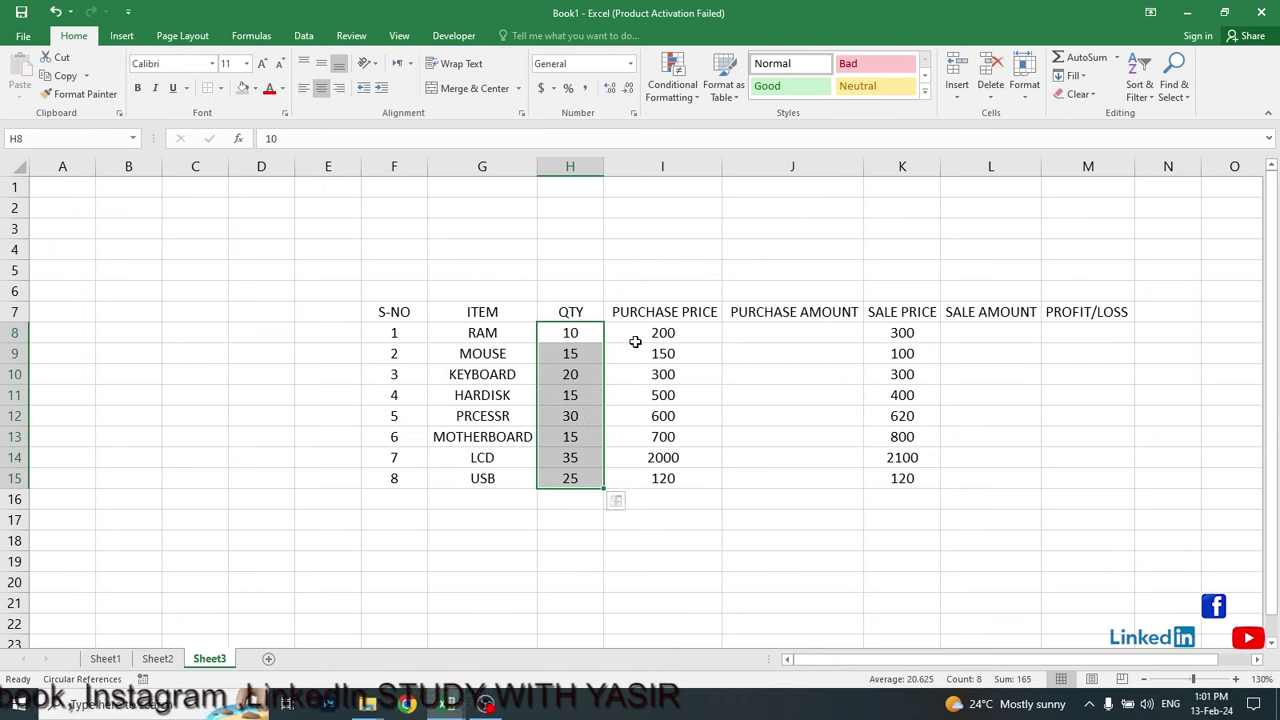
click(696, 332)
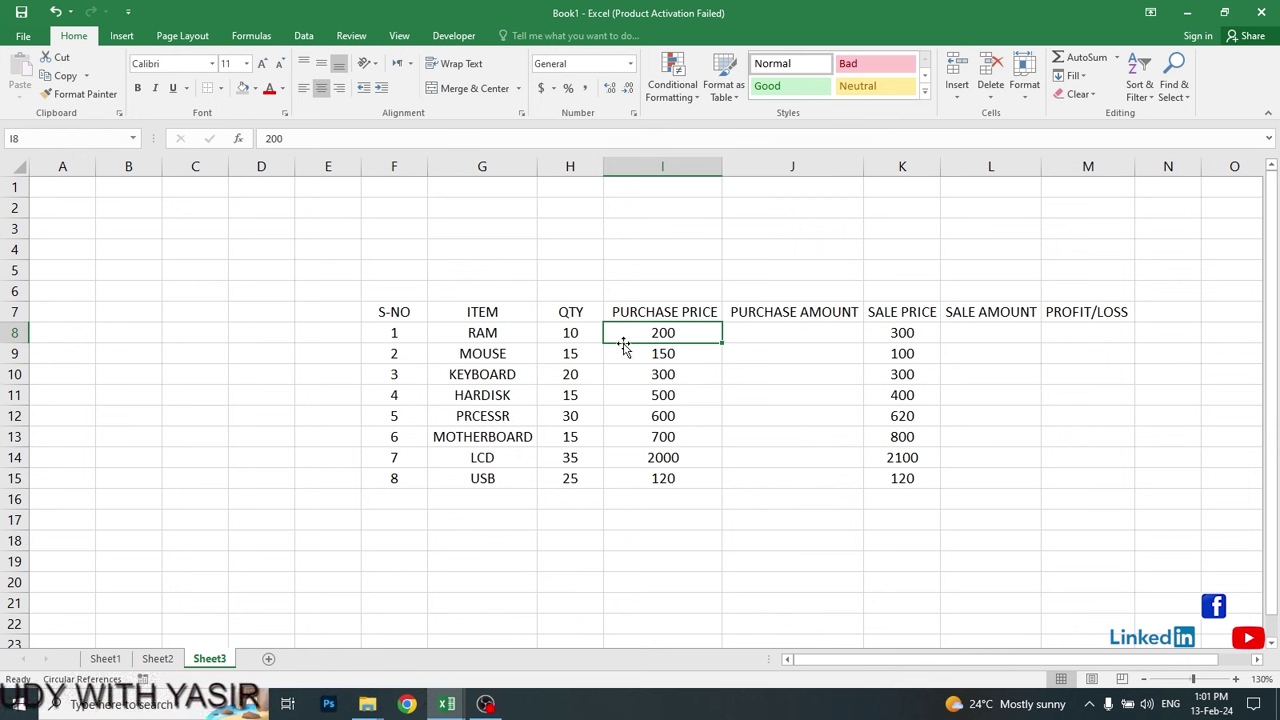
click(583, 338)
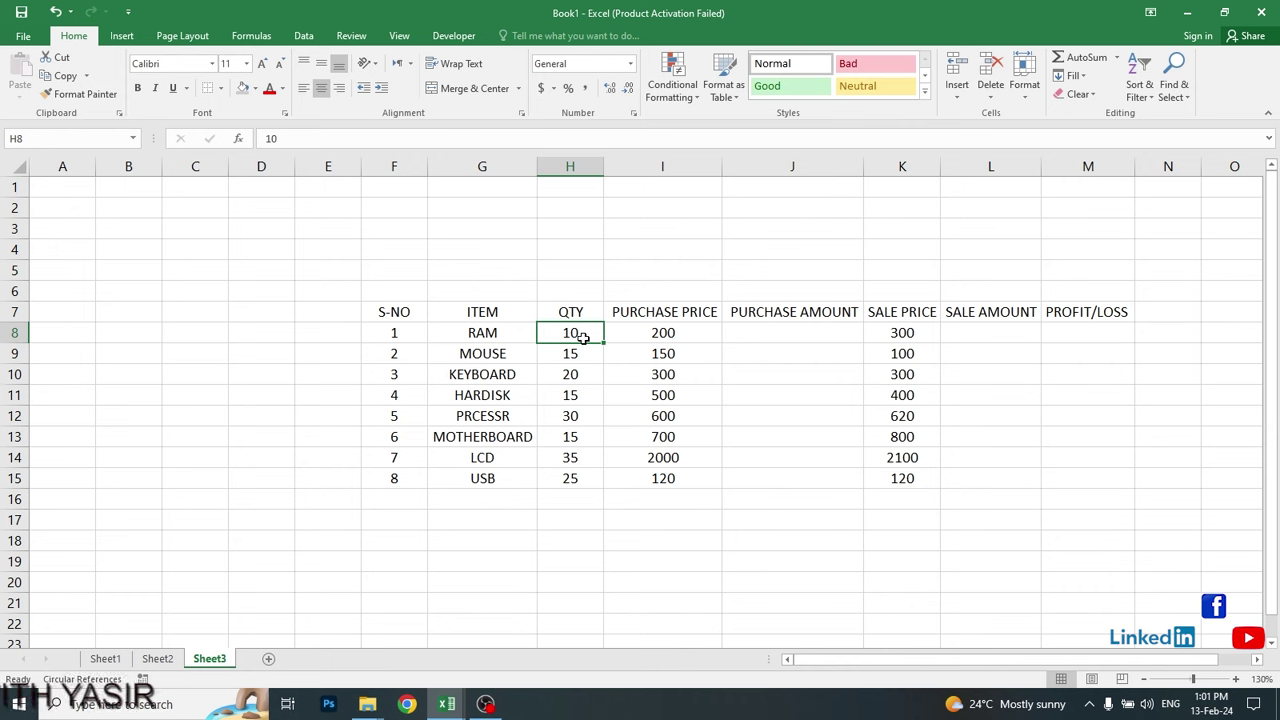
click(745, 335)
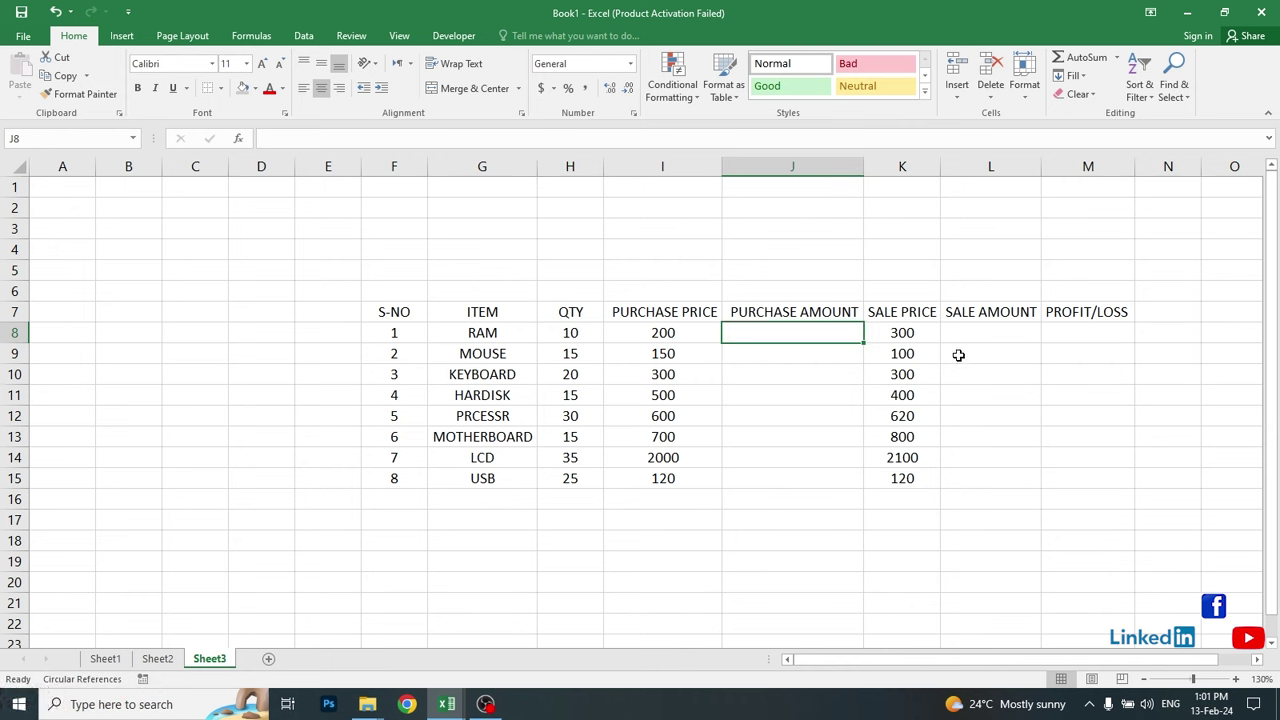
click(658, 336)
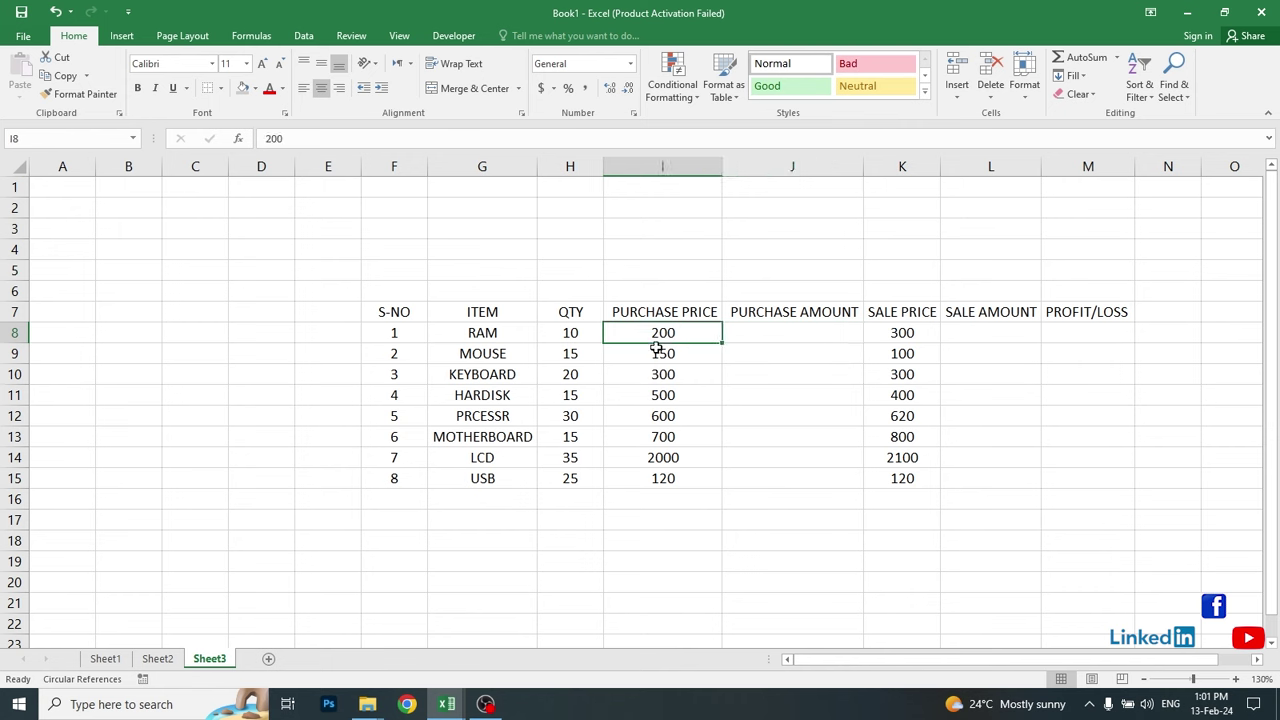
Fill the sale prices in K8:K15, e.g. RAM 300, MOUSE 100, KEYBOARD 300.
click(893, 336)
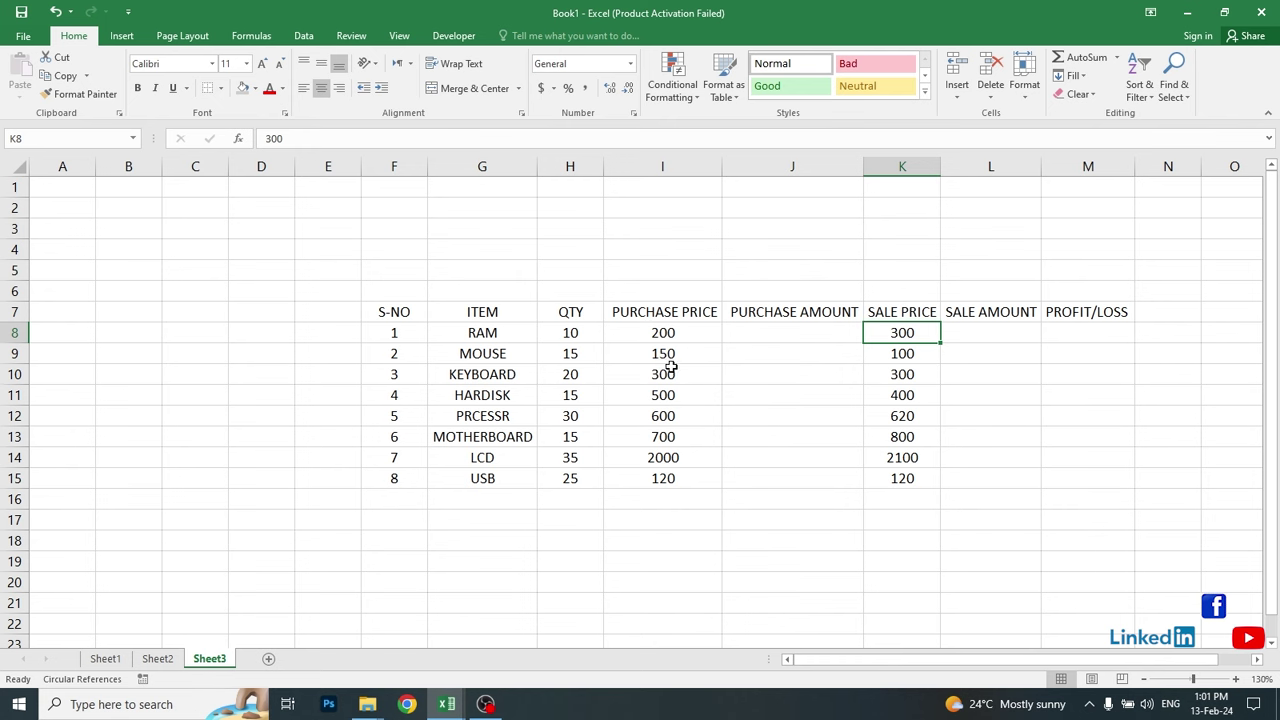
click(915, 355)
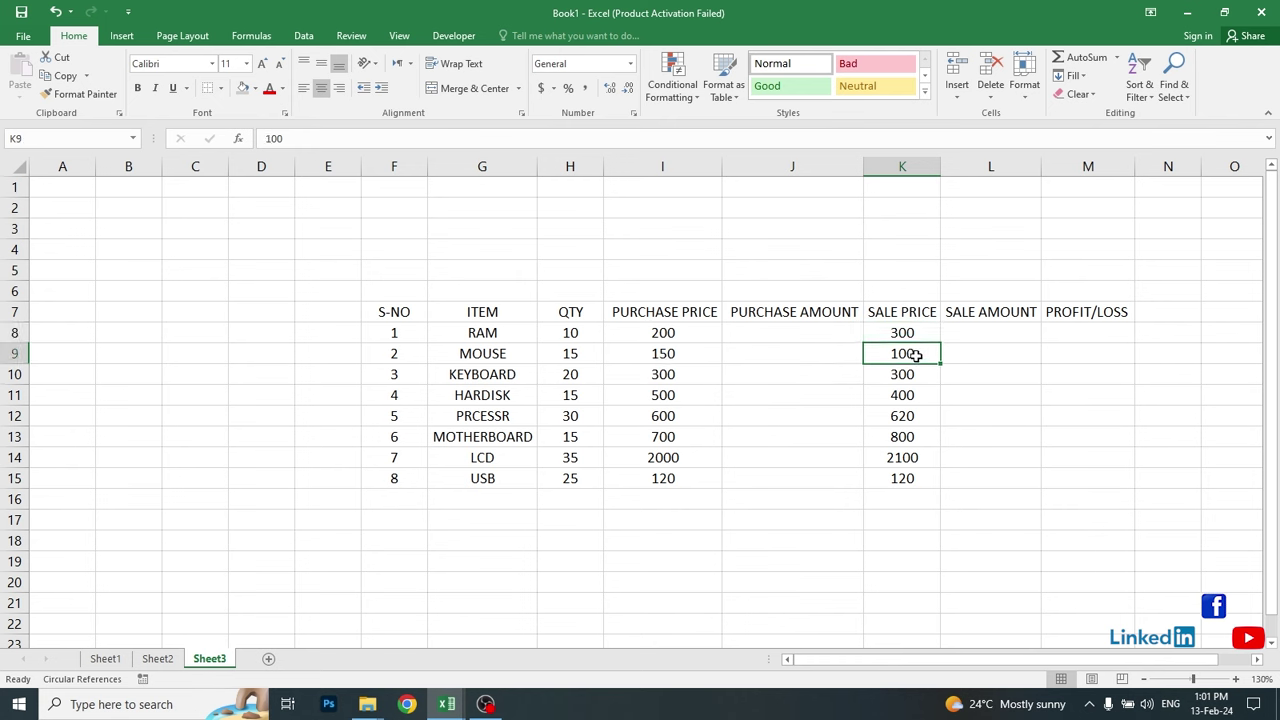
click(670, 374)
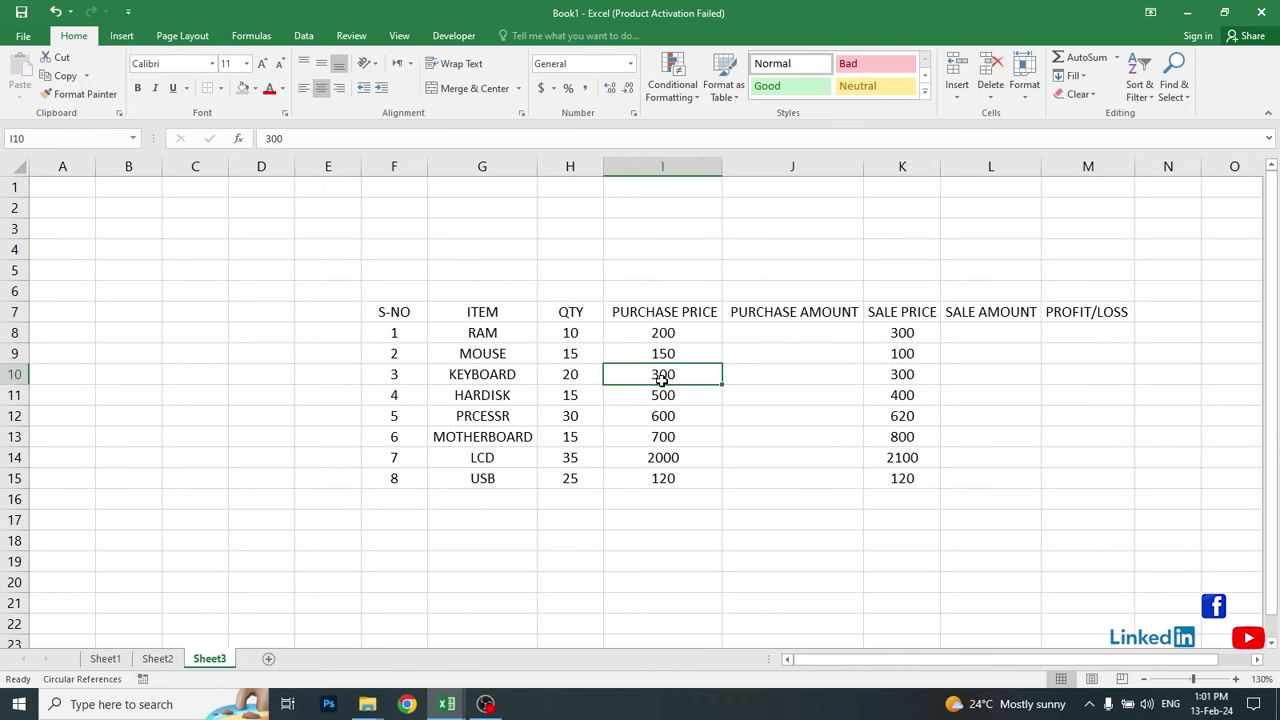
click(902, 376)
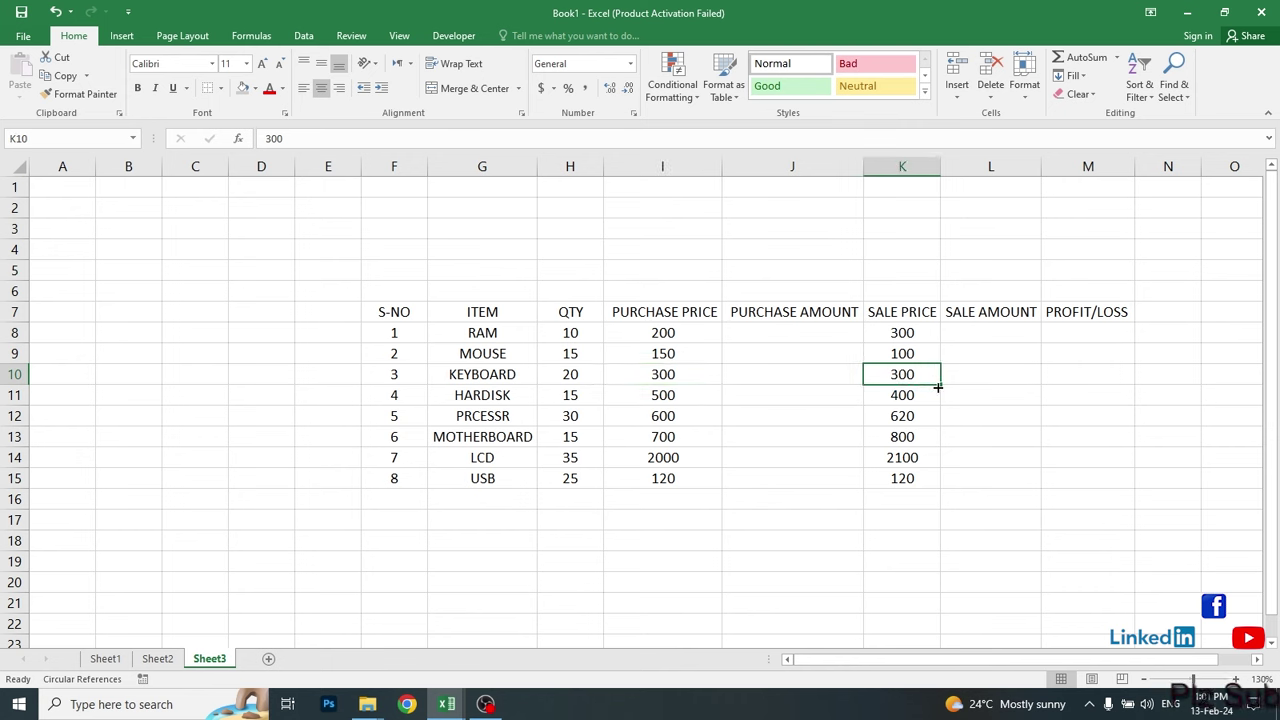
click(968, 436)
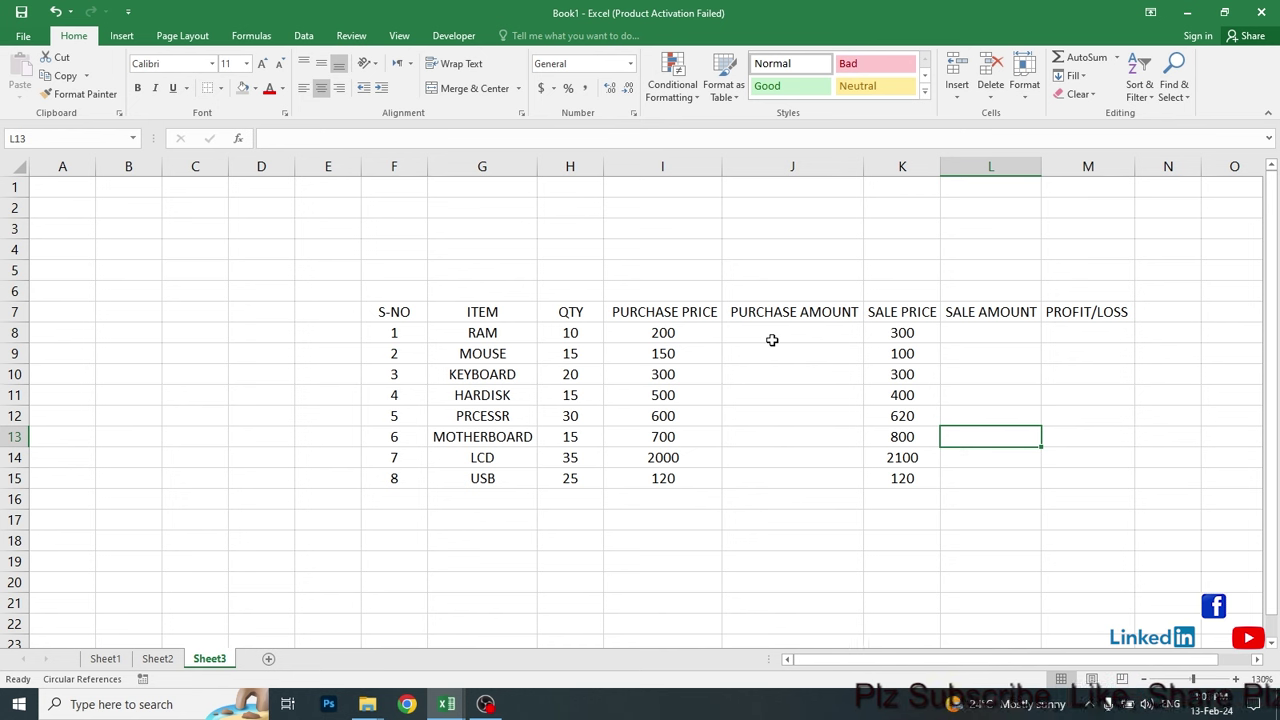
click(813, 333)
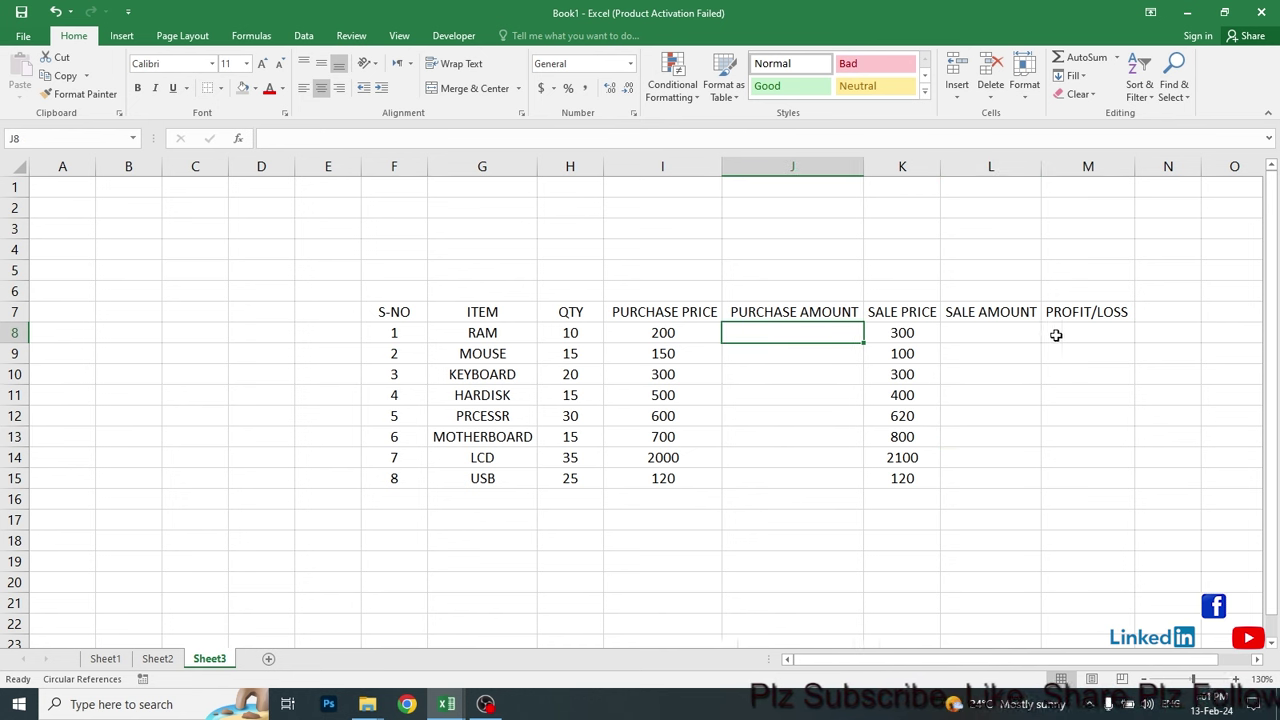
click(768, 432)
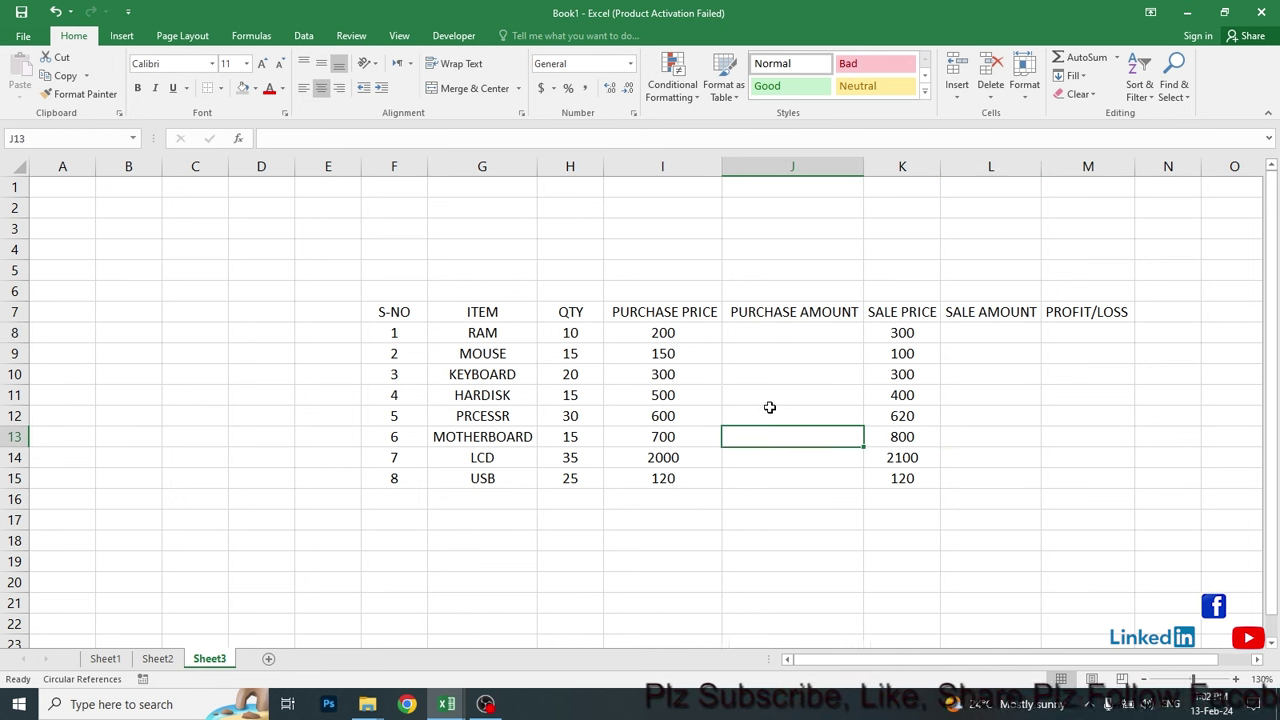
click(785, 336)
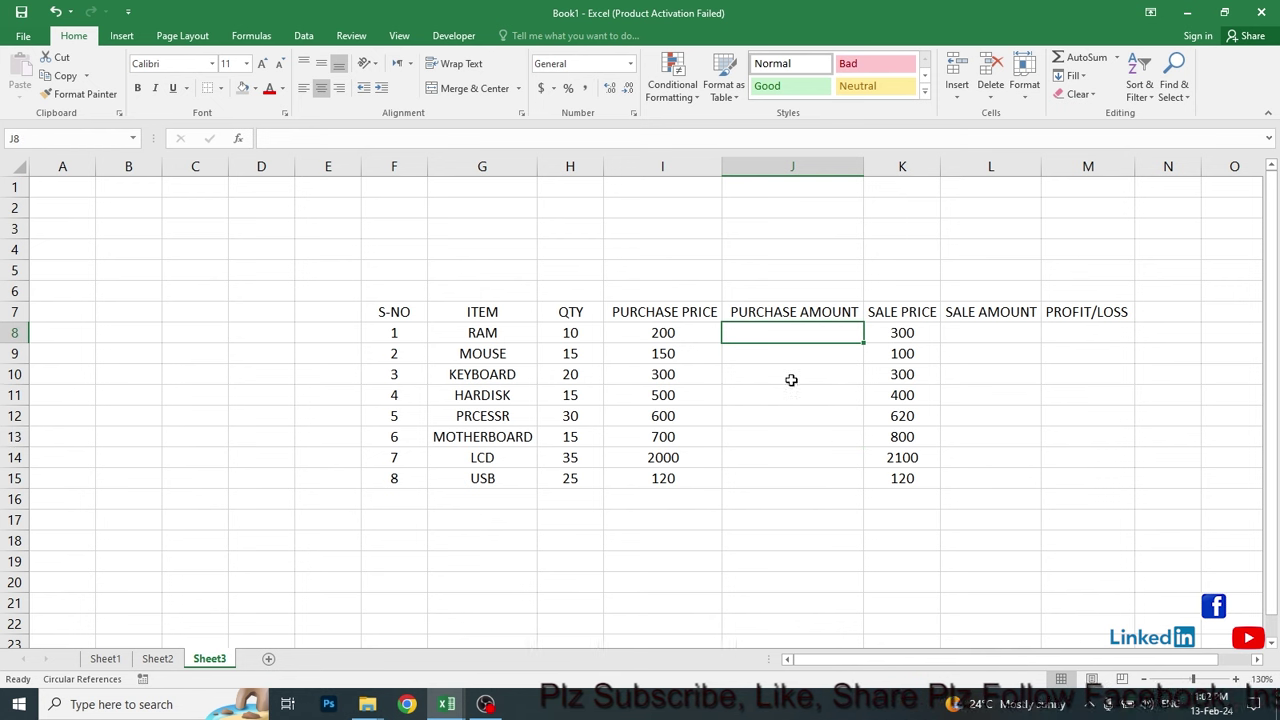
Enter =H8*I8 in J8 and fill it down to J15 for all eight purchase amounts.
text(=)
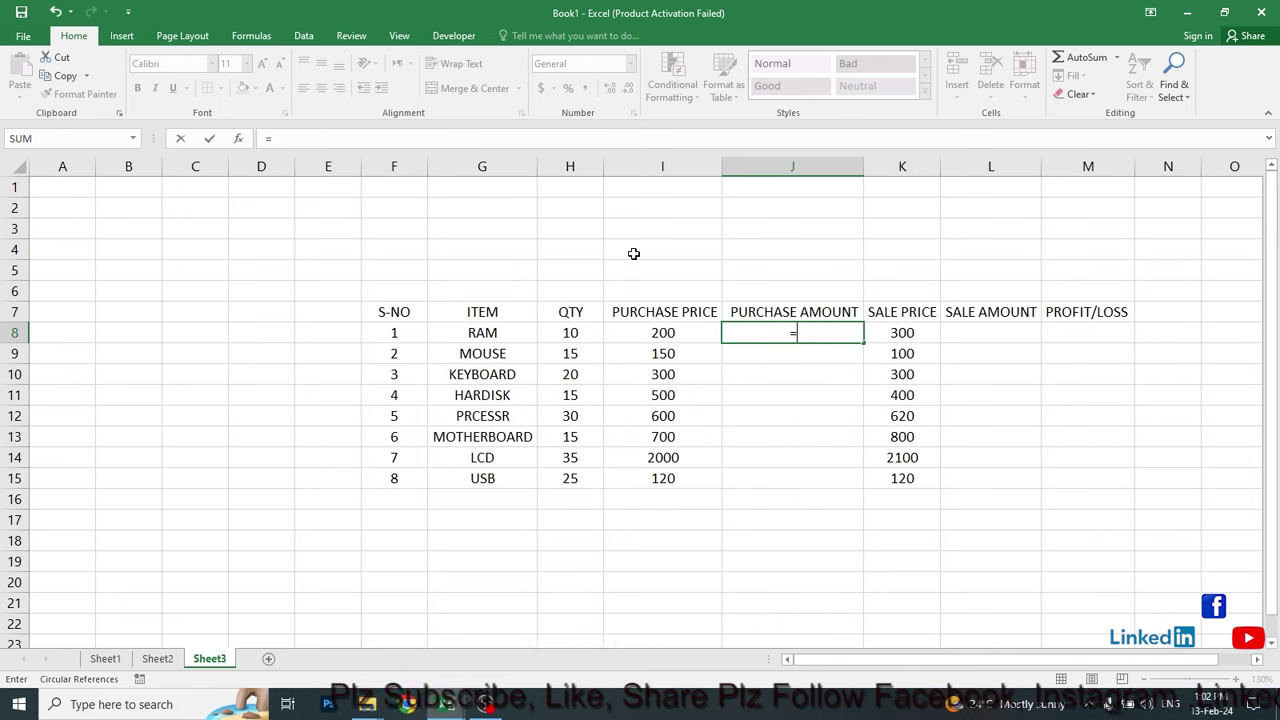
click(572, 333)
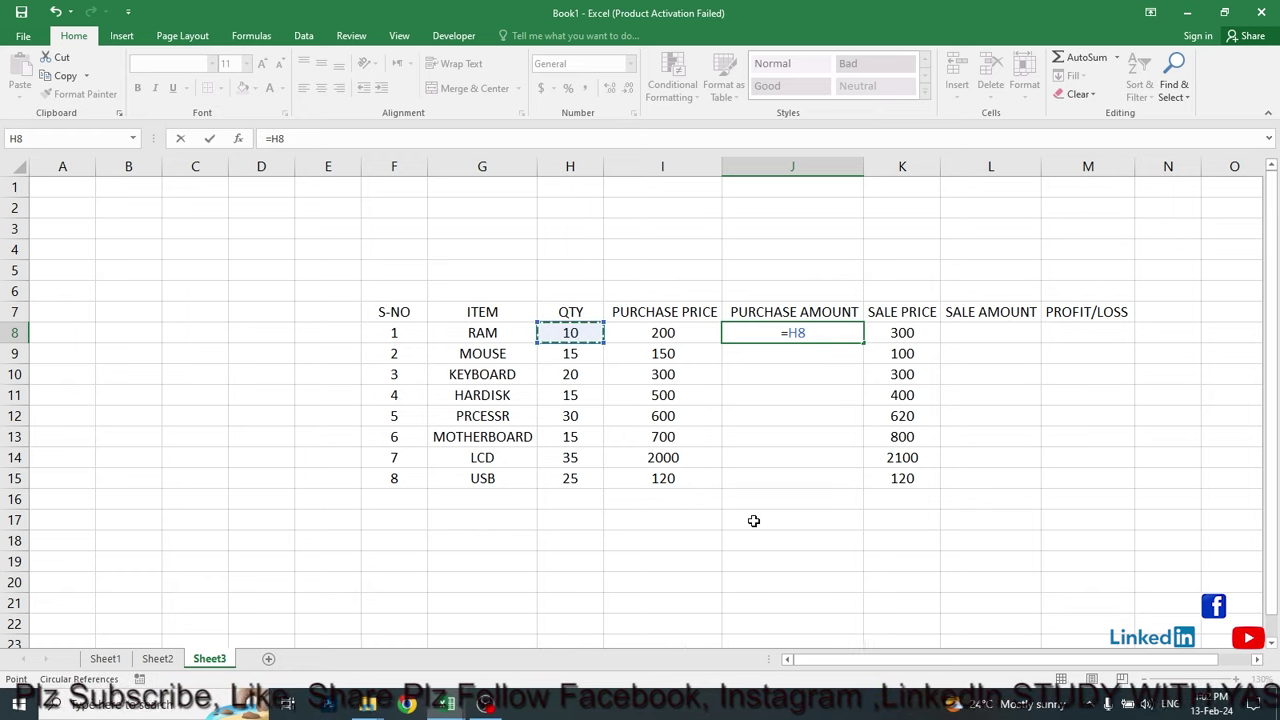
text(*)
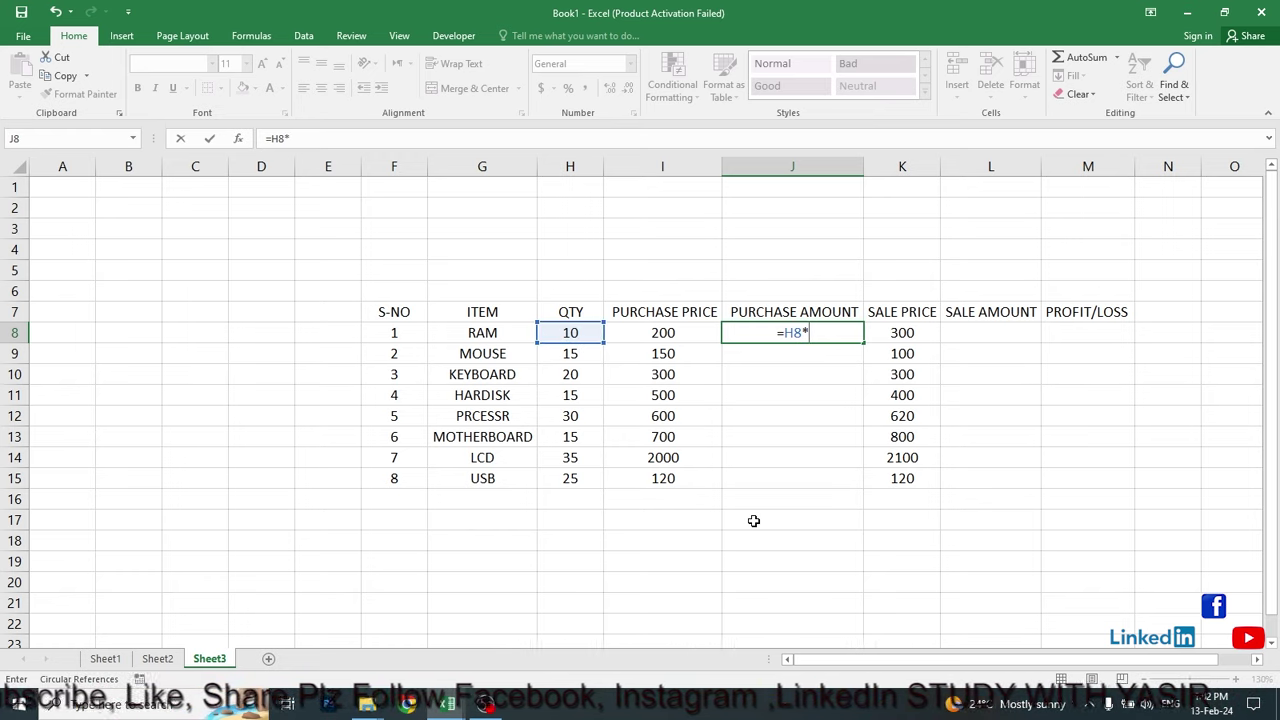
click(650, 333)
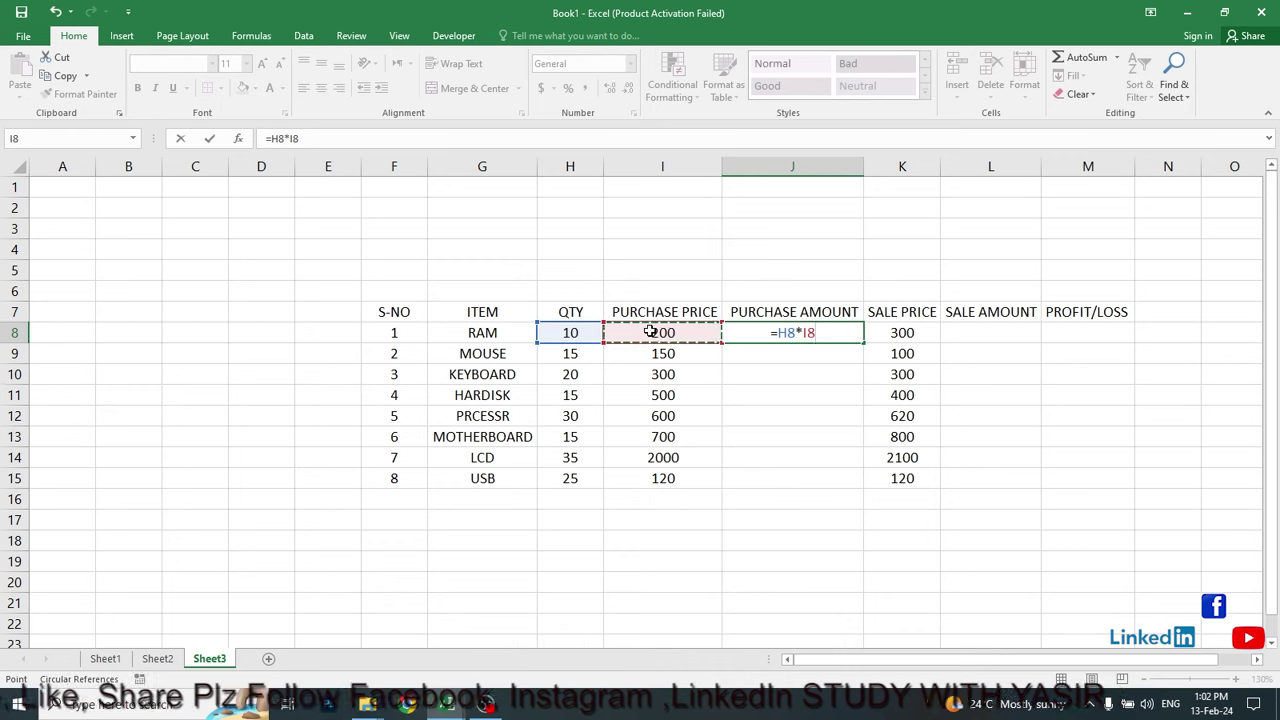
key(Return)
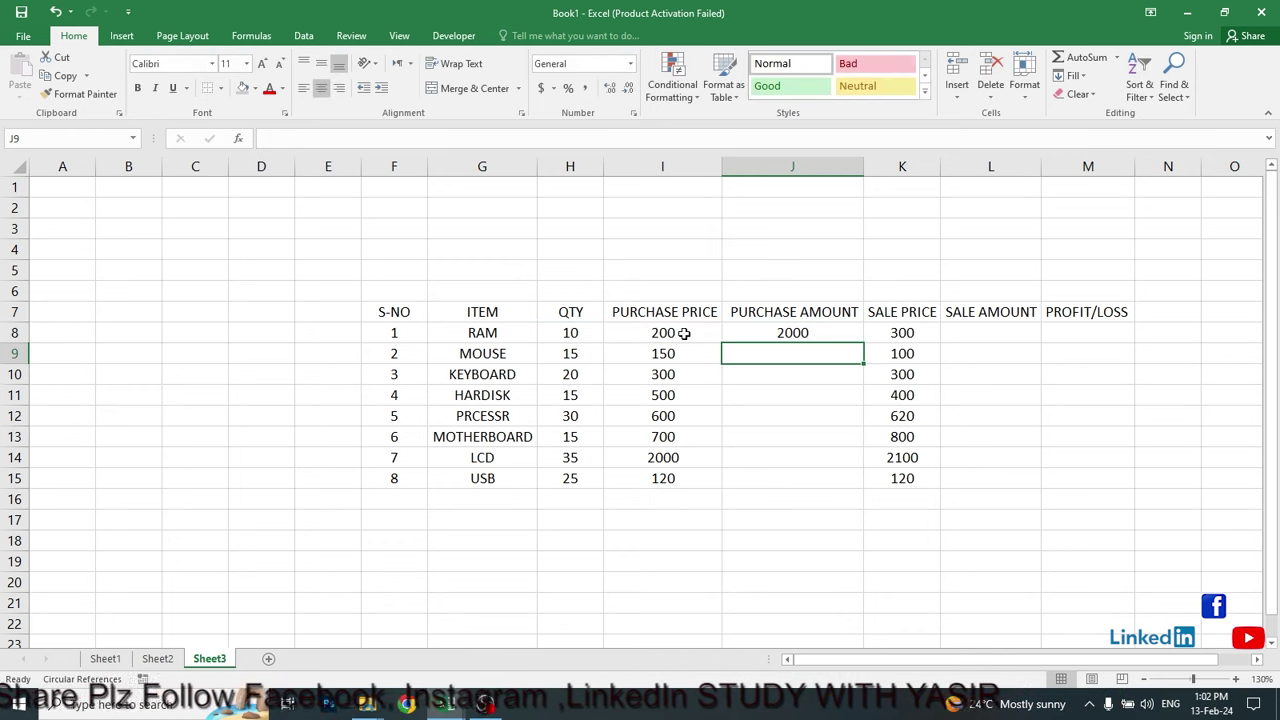
click(822, 332)
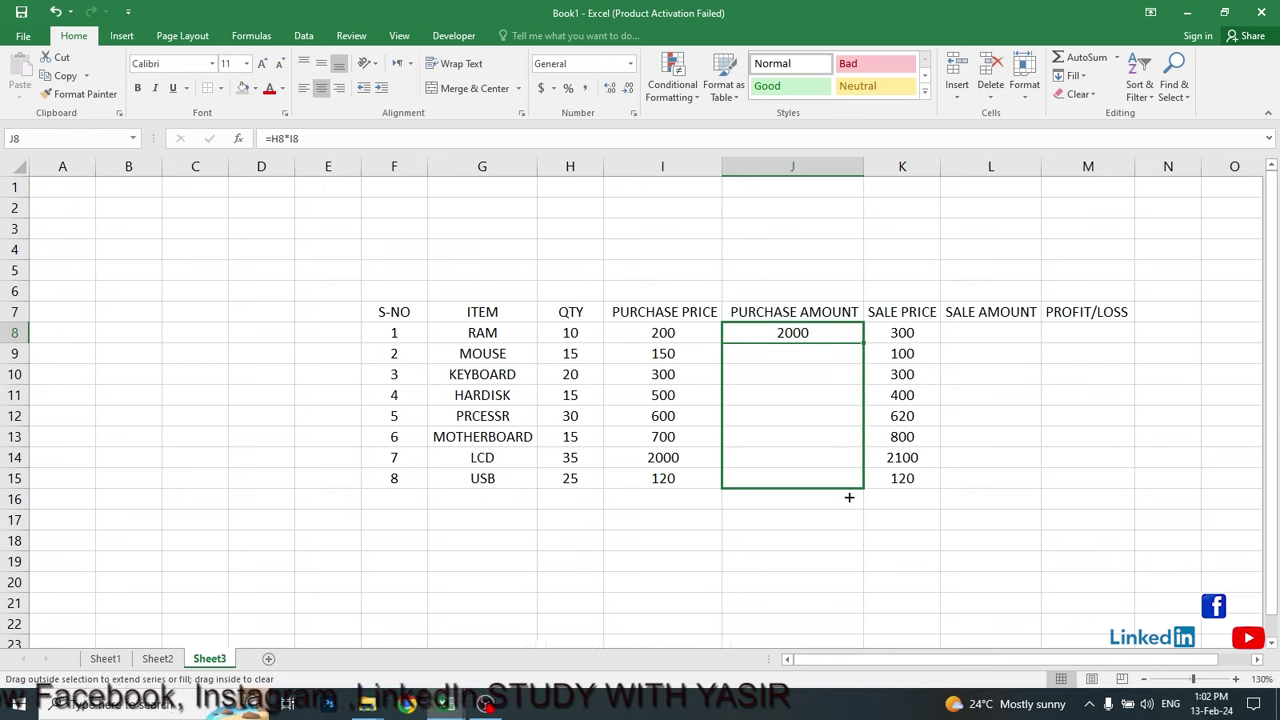
drag(863, 342, 849, 497)
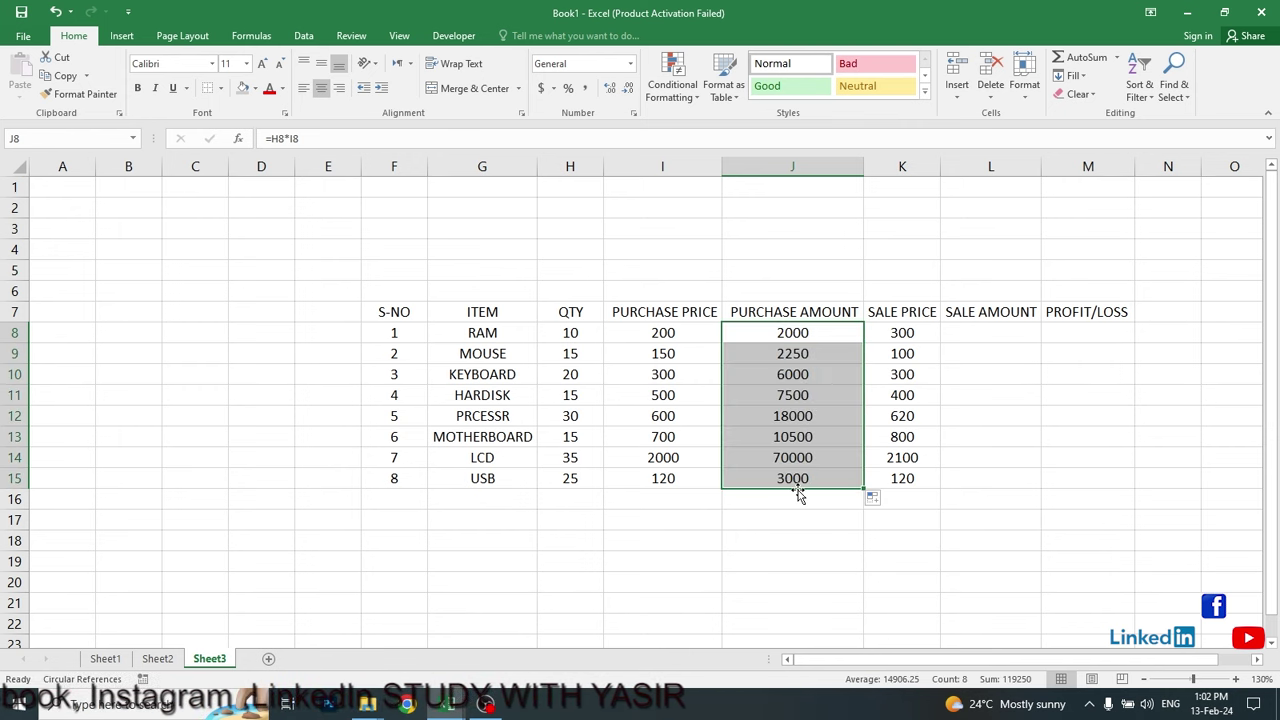
click(998, 334)
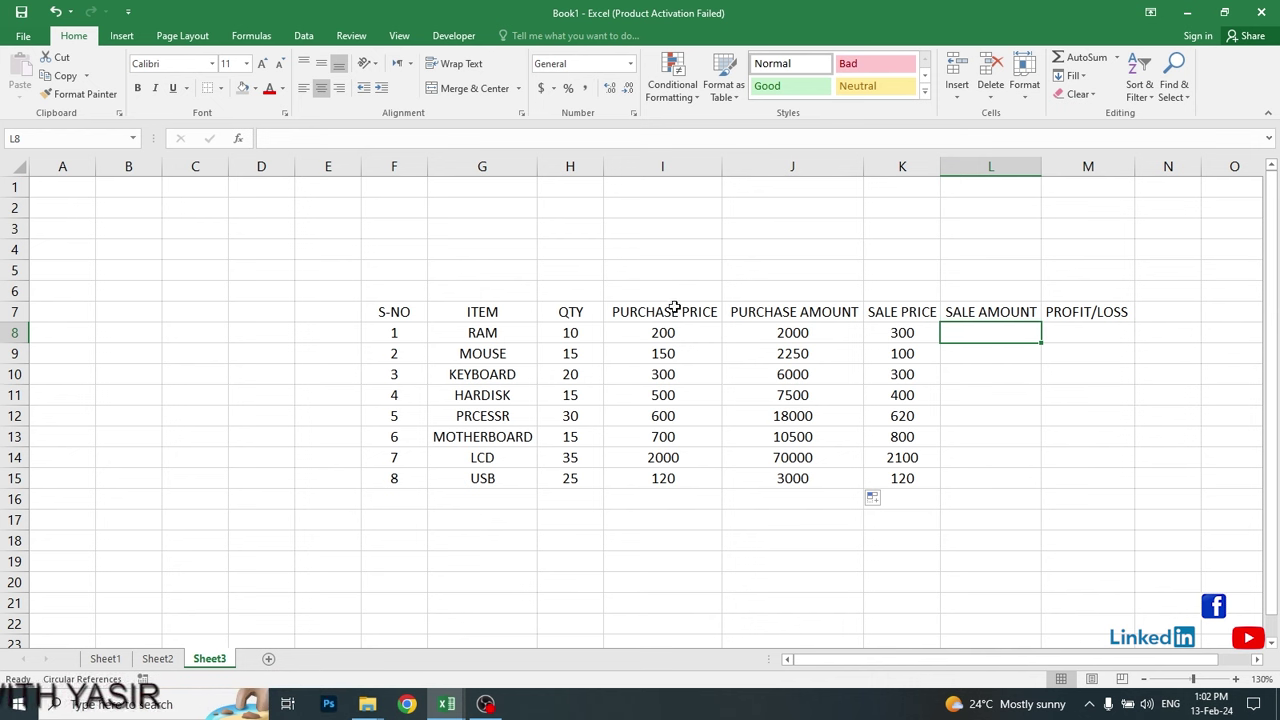
Enter =H8*K8 in L8, fill it down to L15, and zoom in slightly.
click(574, 337)
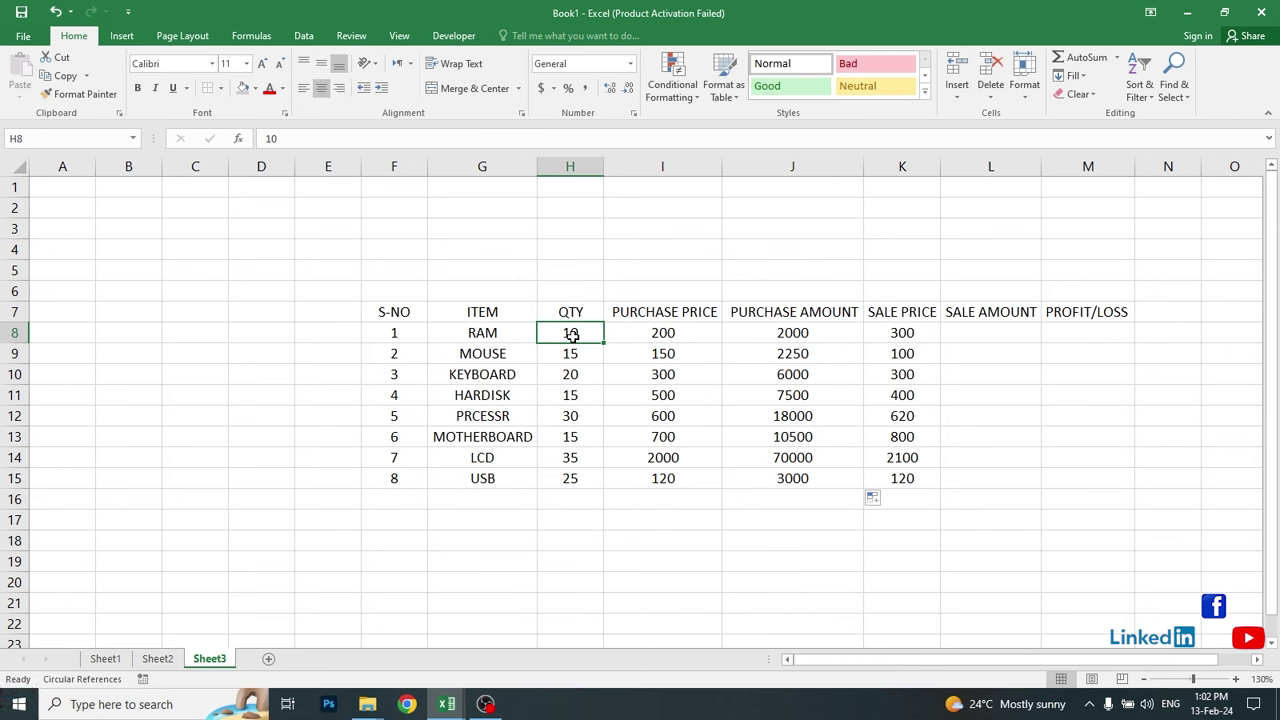
click(984, 326)
text(=)
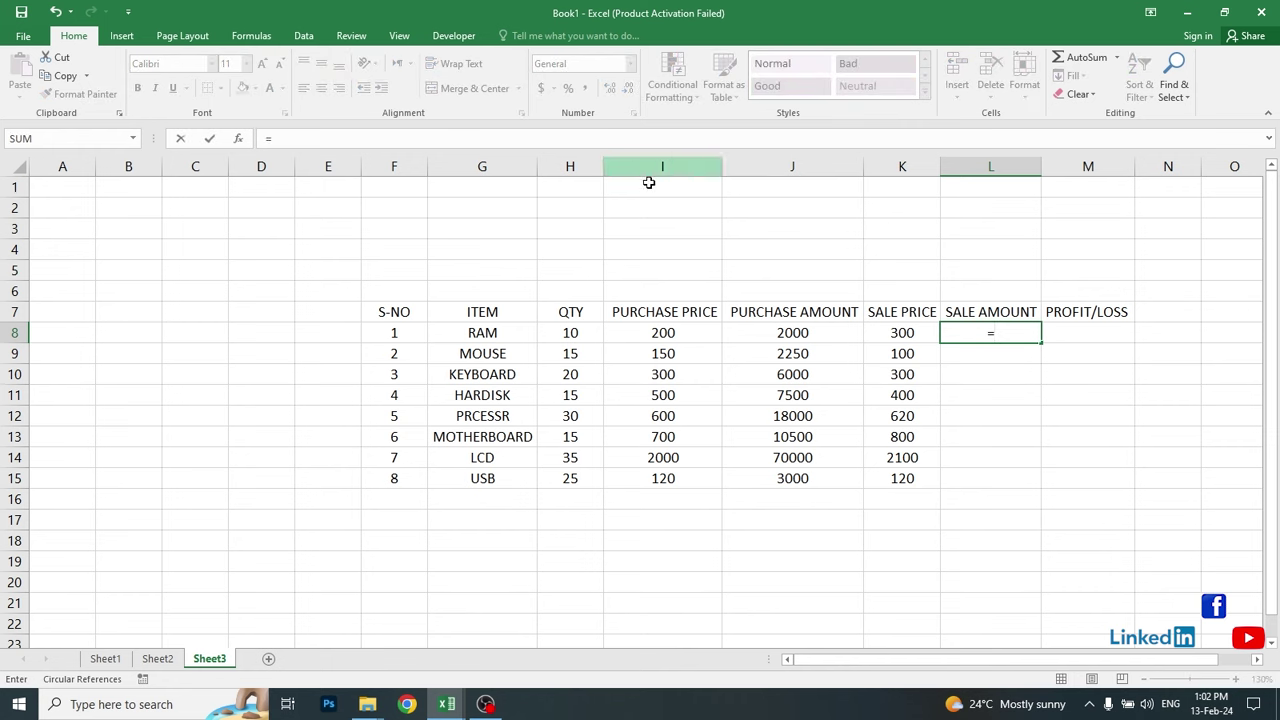
click(563, 330)
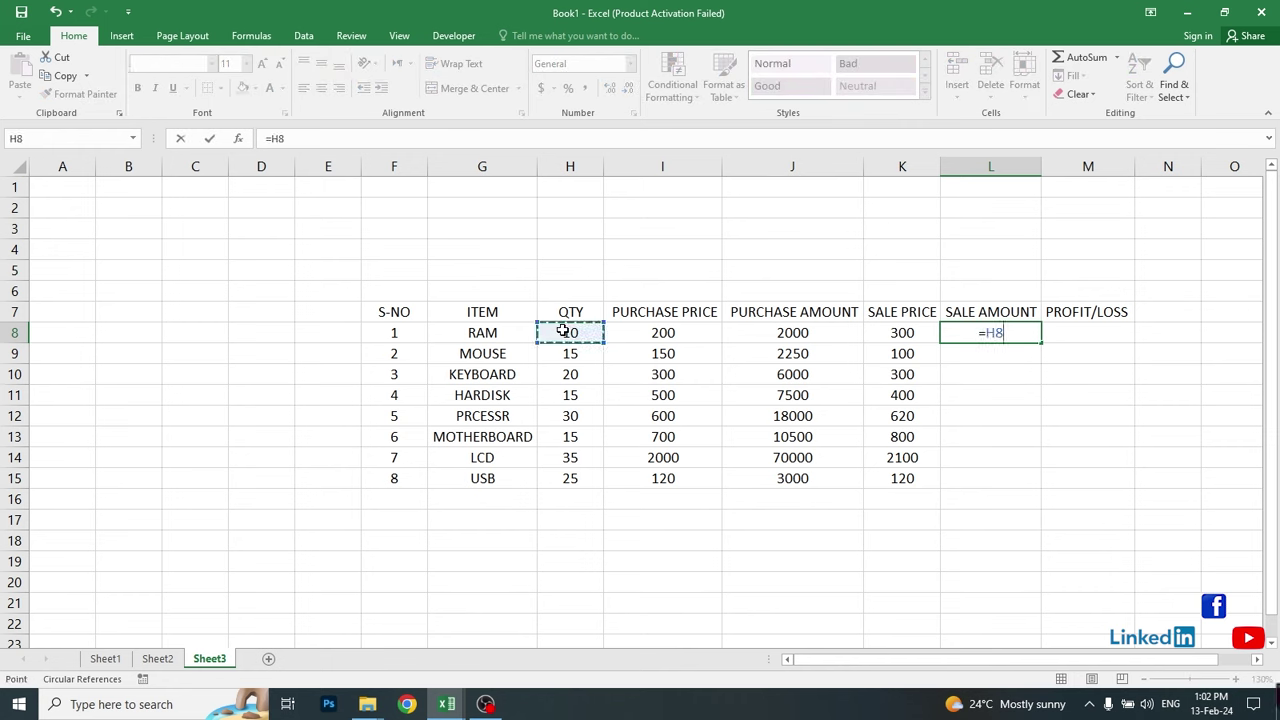
text(*)
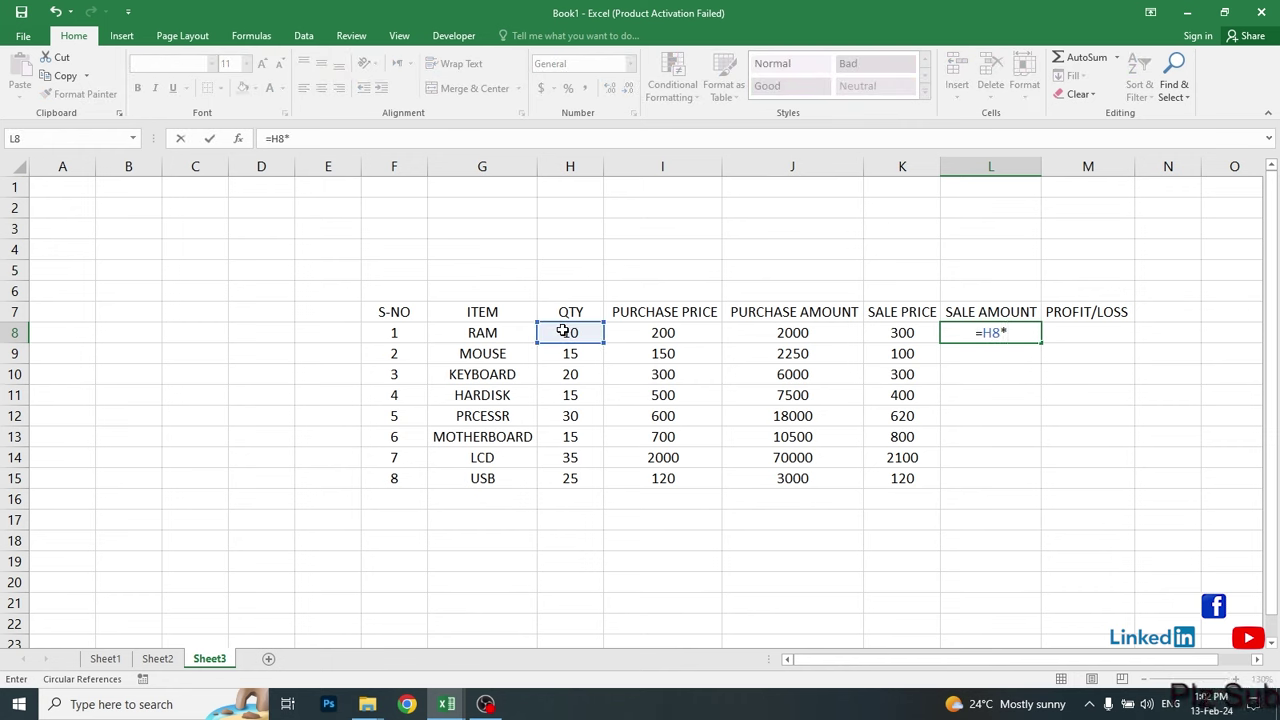
click(903, 332)
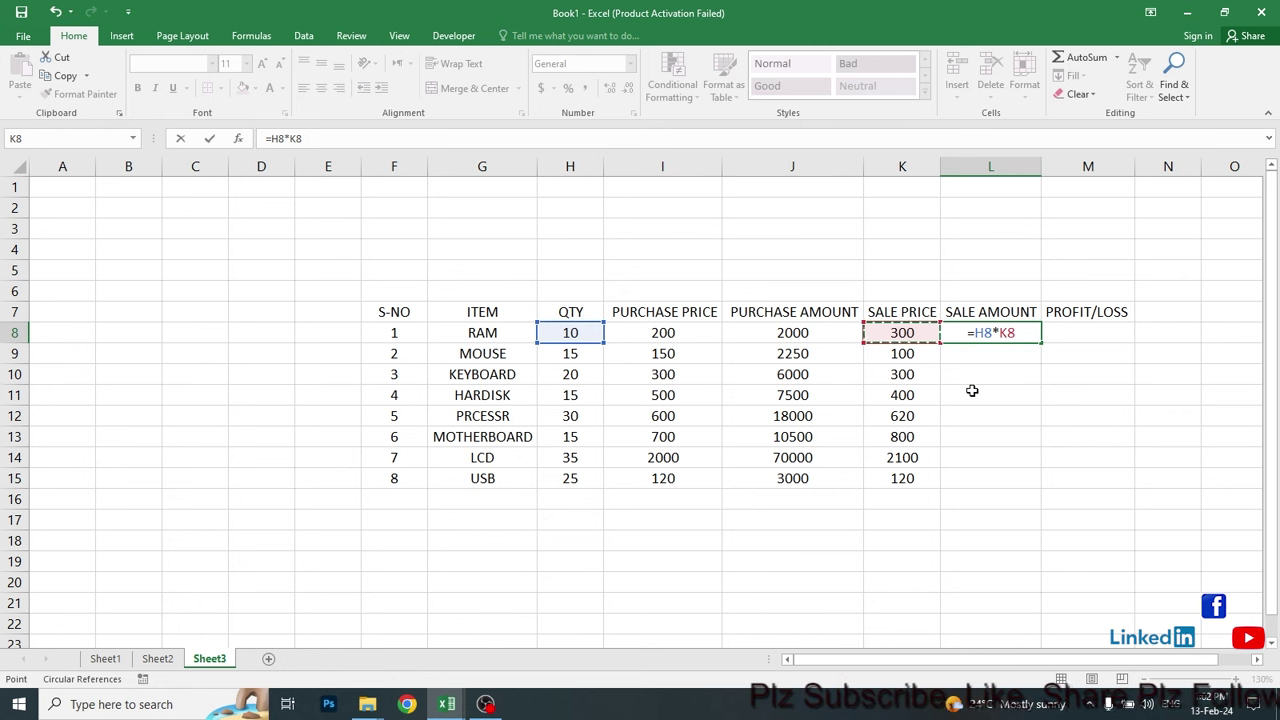
key(Return)
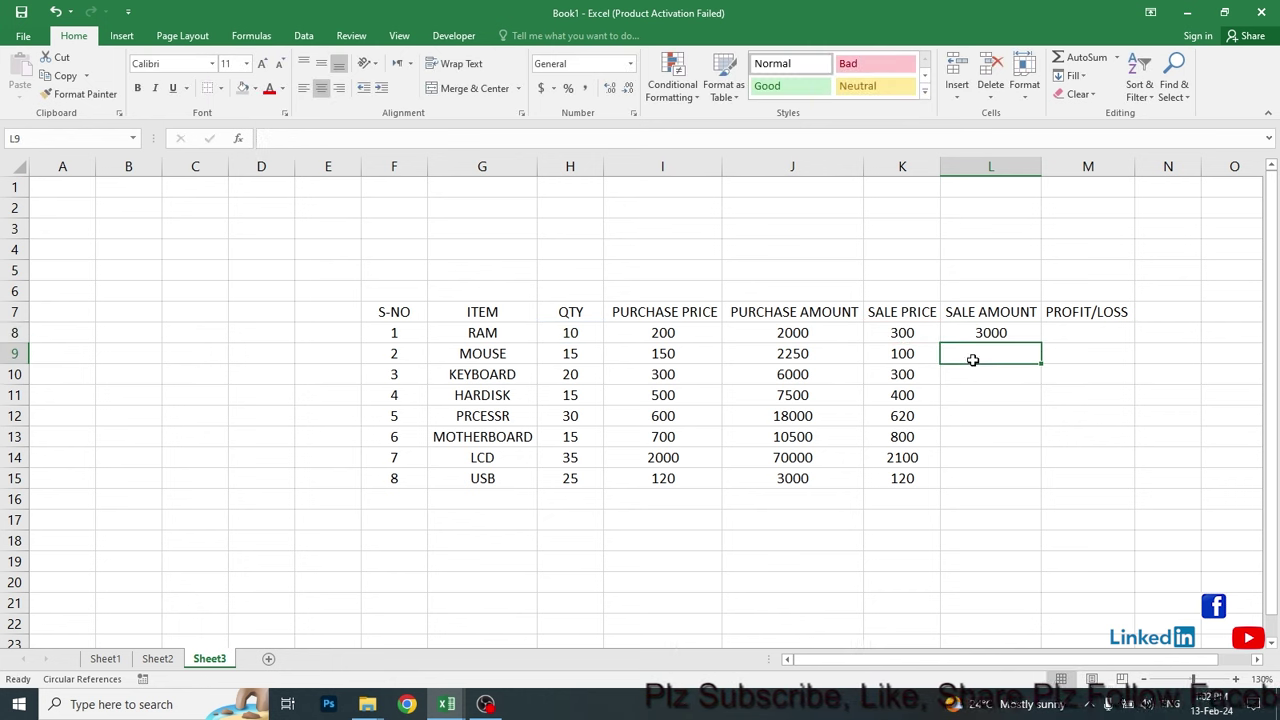
click(958, 333)
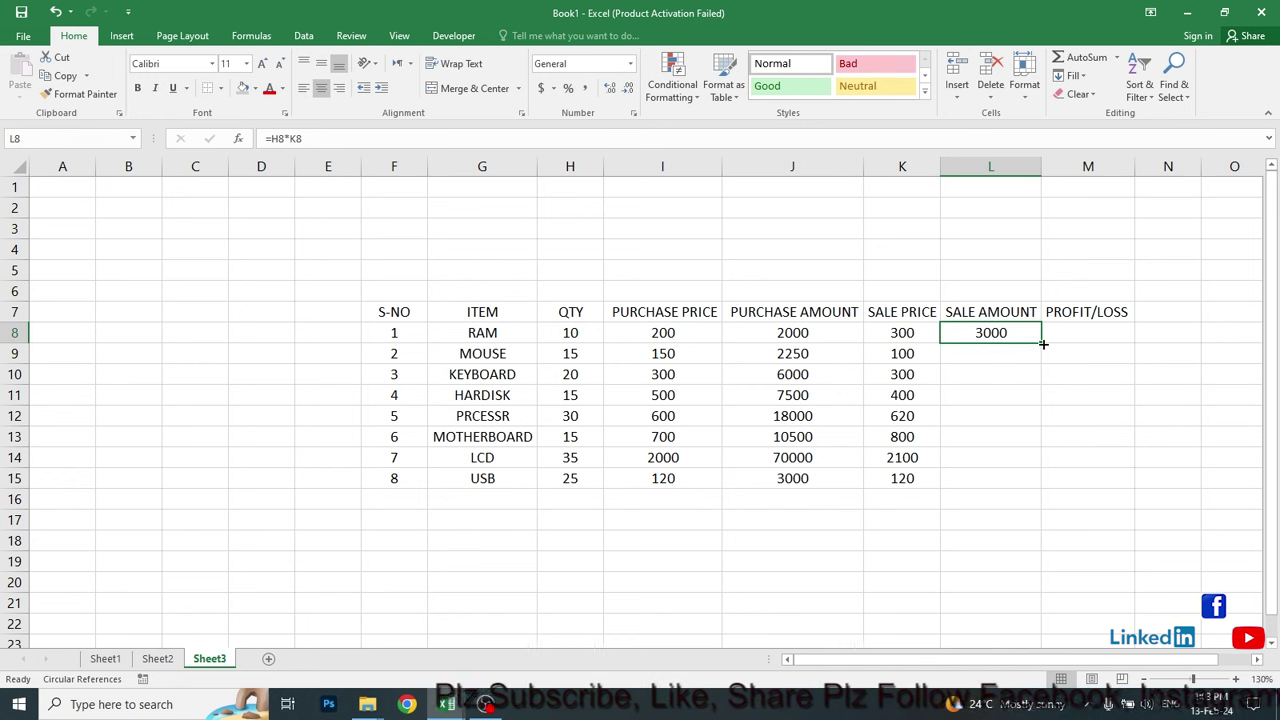
drag(1043, 344, 1047, 487)
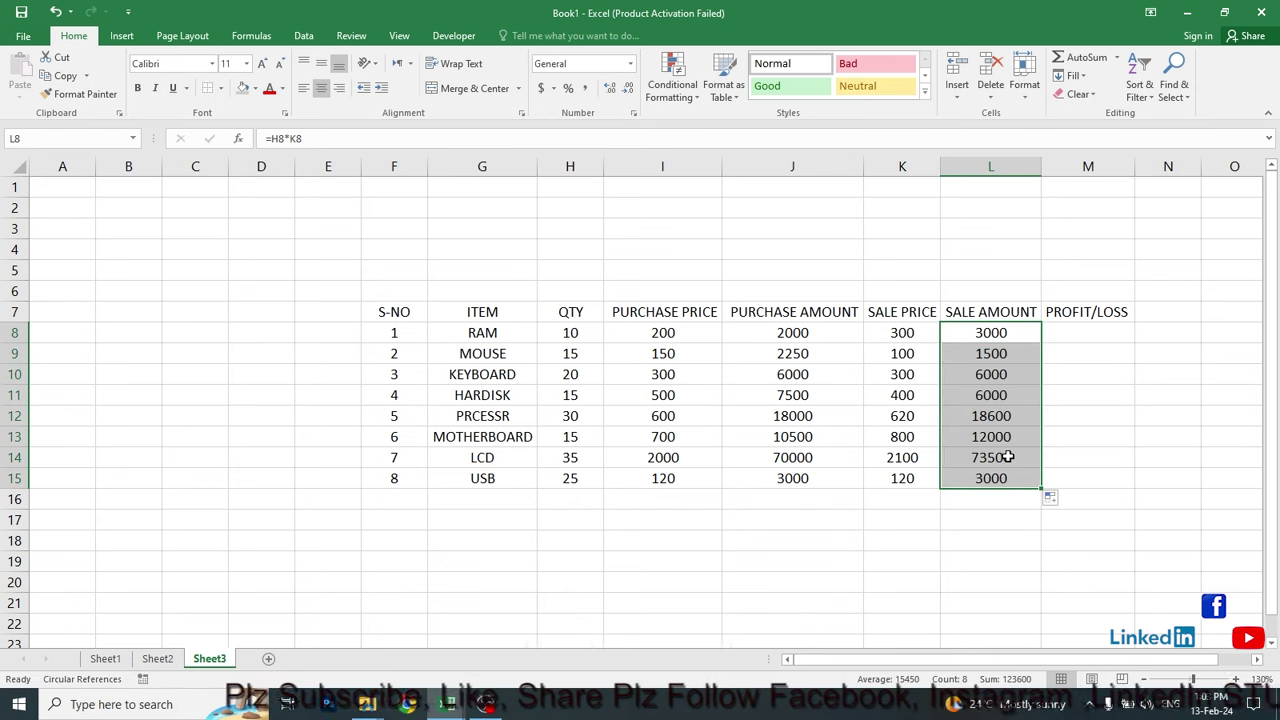
drag(1200, 663, 1236, 655)
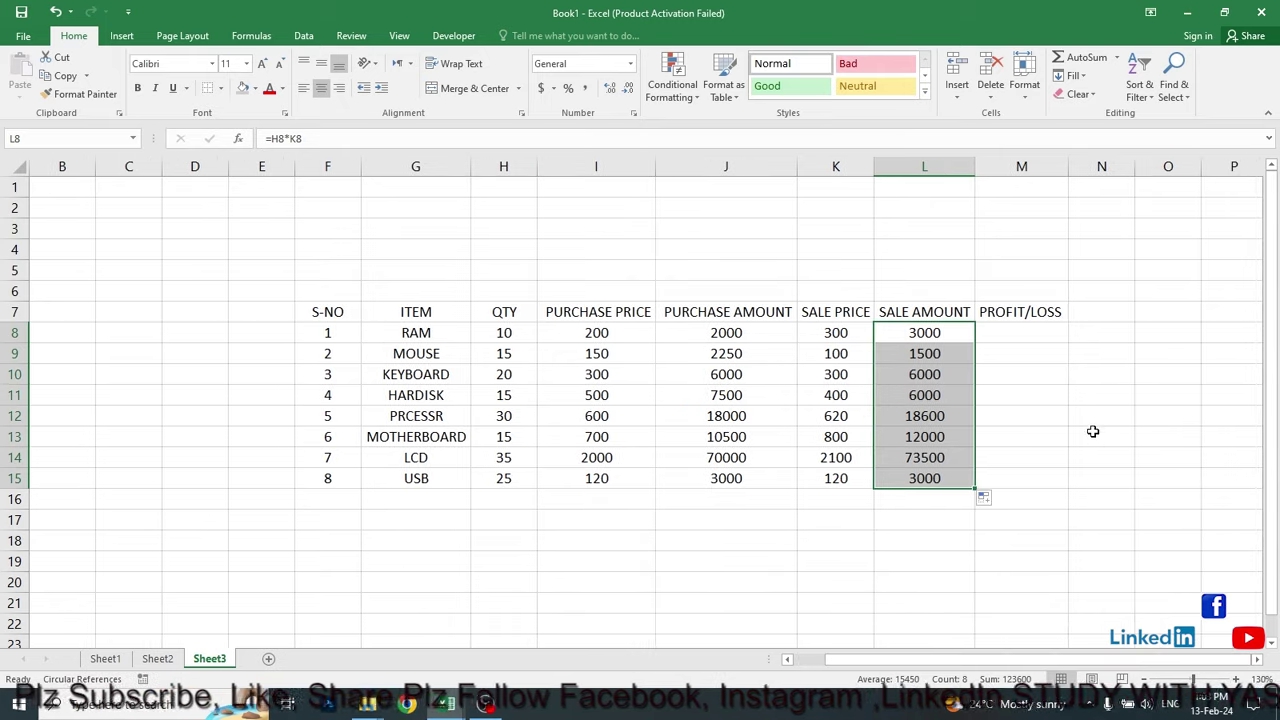
ctrl+scroll(1093, 428, up, 1)
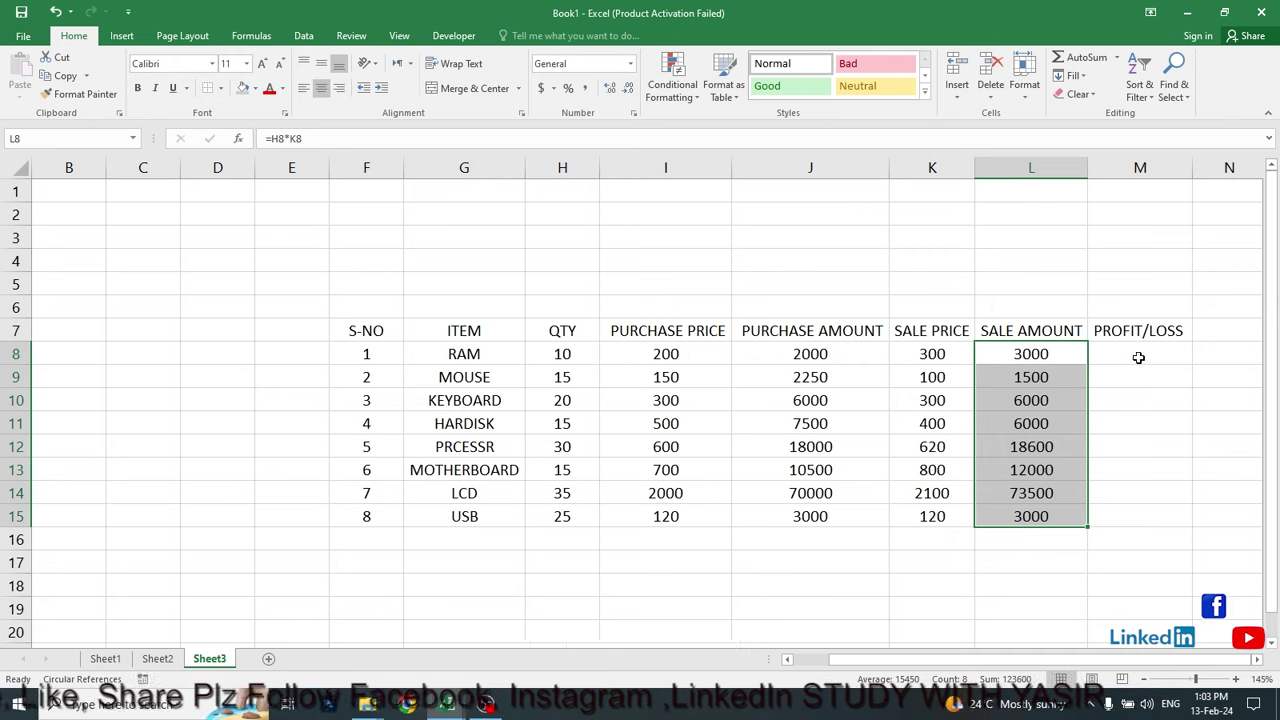
Enter =L8-J8 in M8 and fill it down to M15, checking the copied formulas.
click(1138, 356)
text(=)
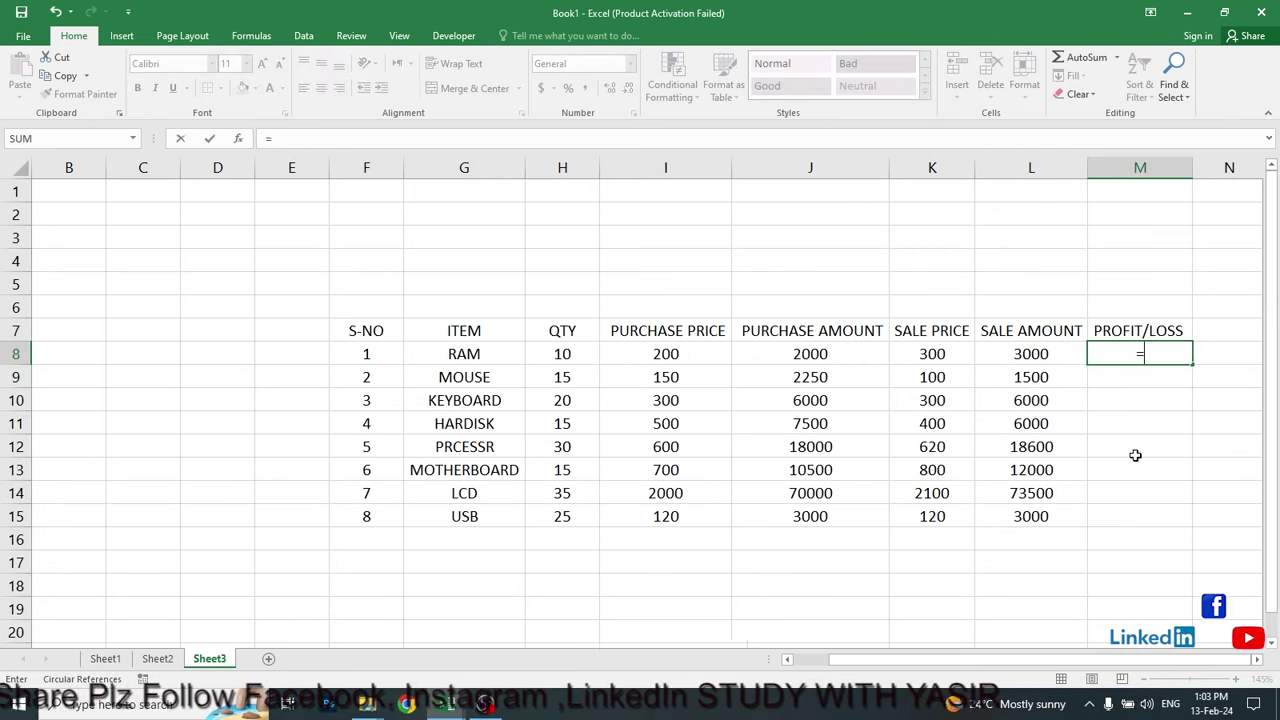
click(1002, 357)
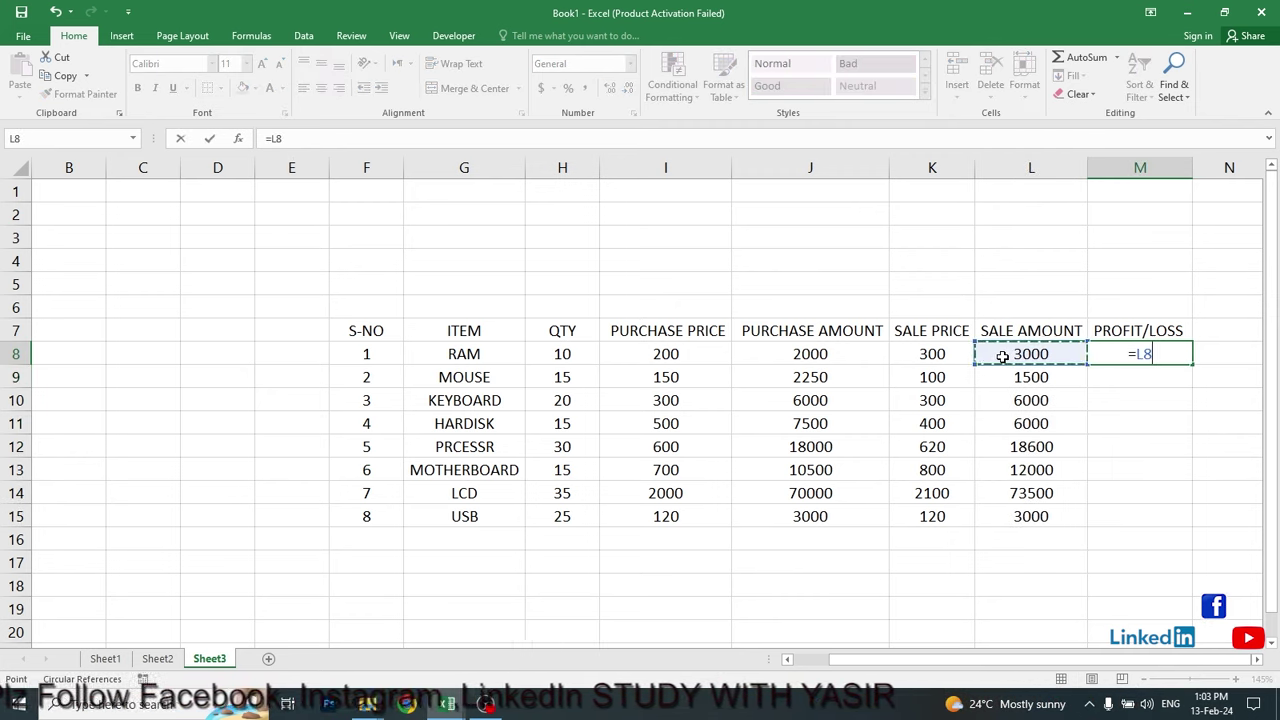
text(-)
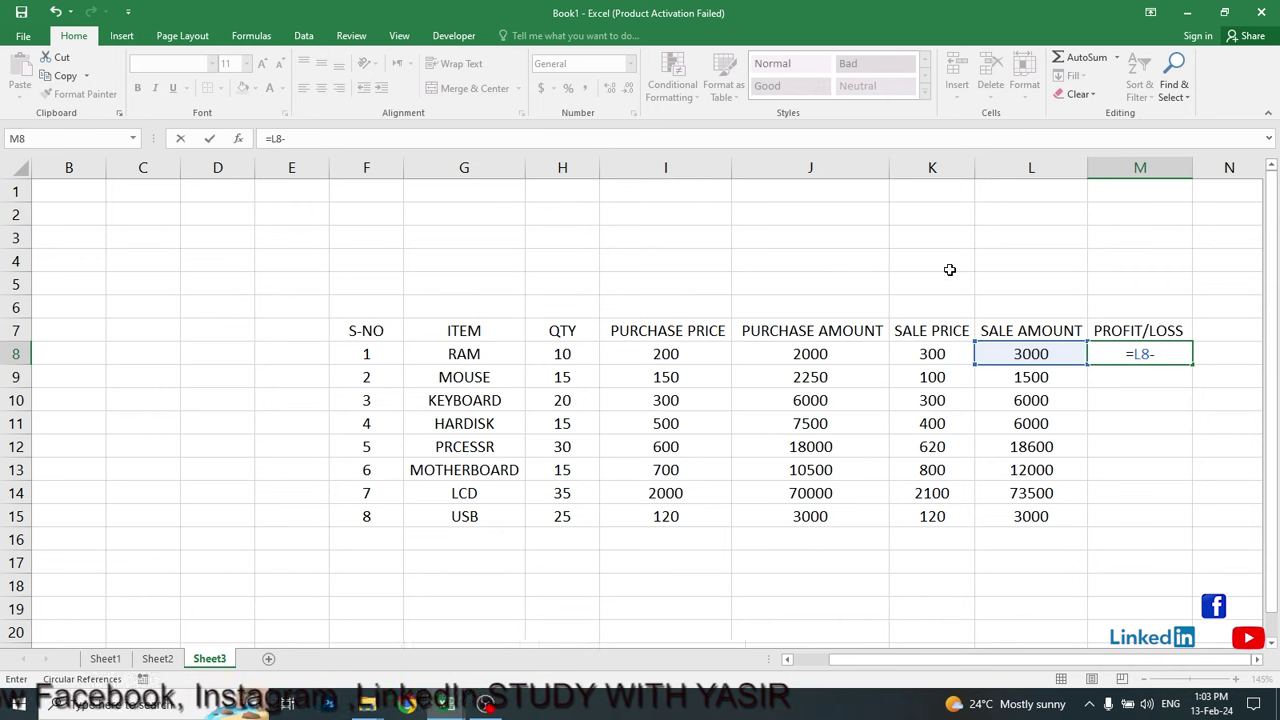
click(801, 353)
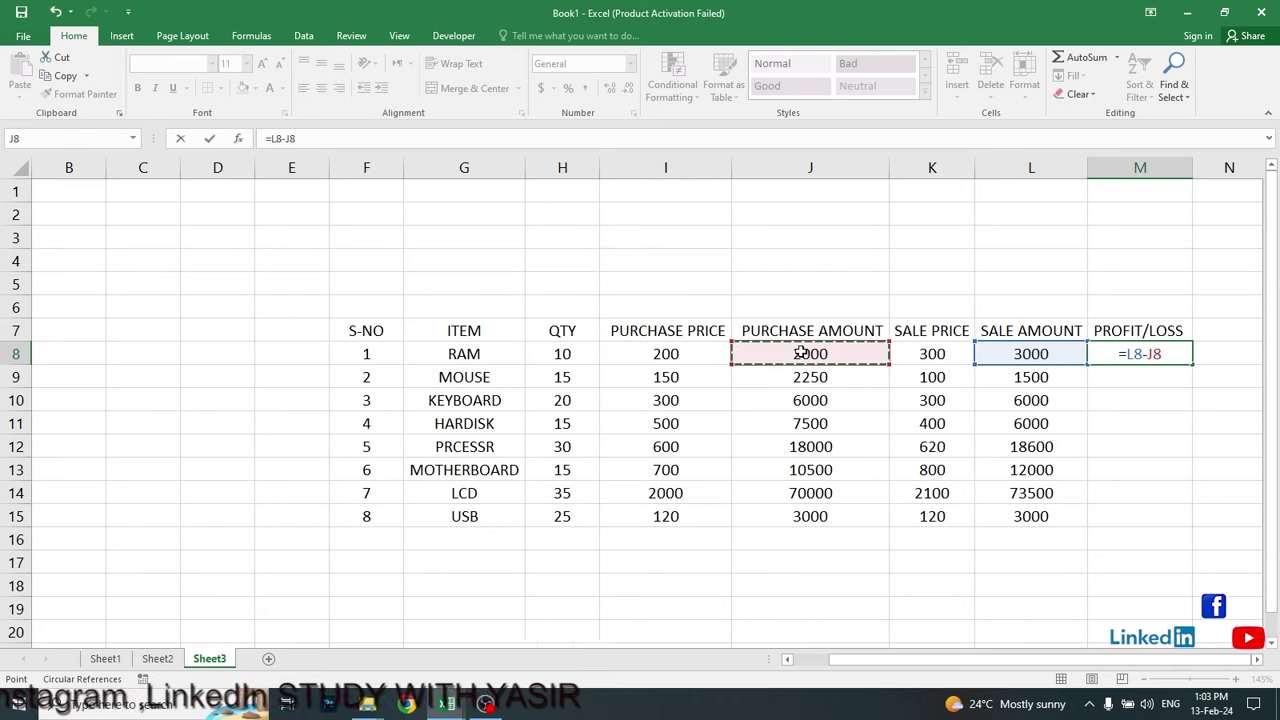
key(Return)
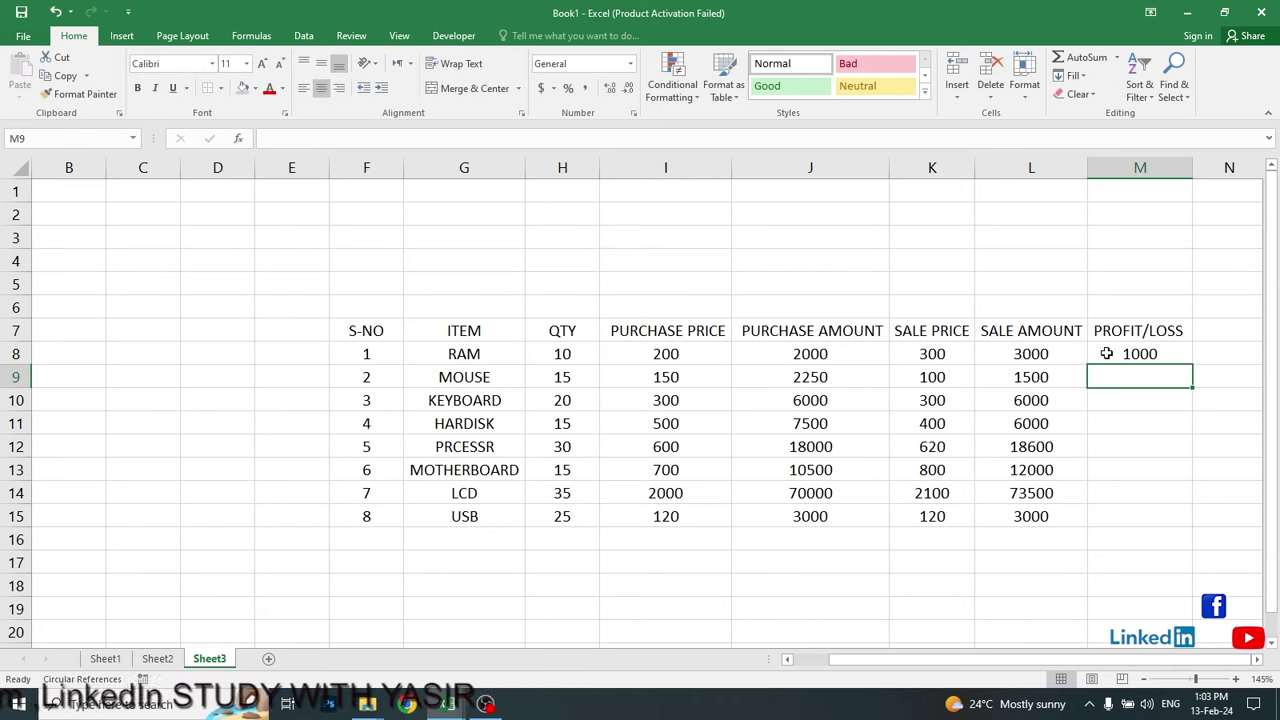
click(1127, 351)
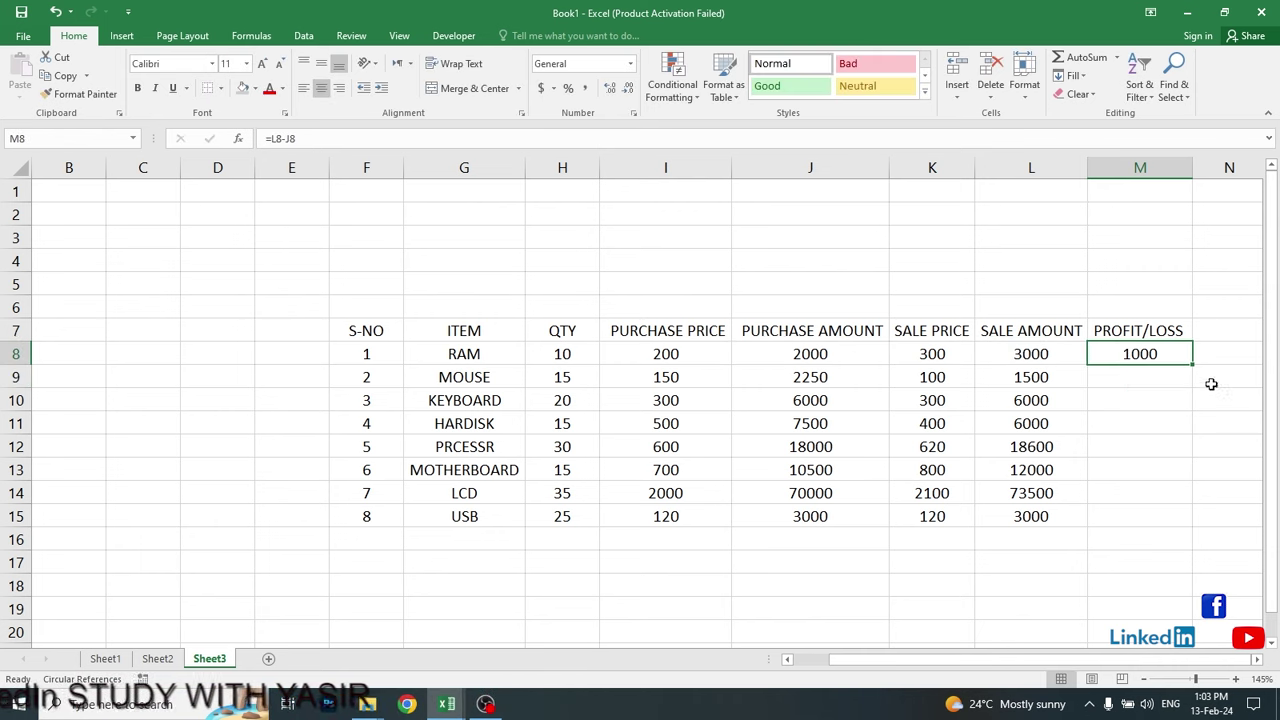
drag(1193, 367, 1188, 522)
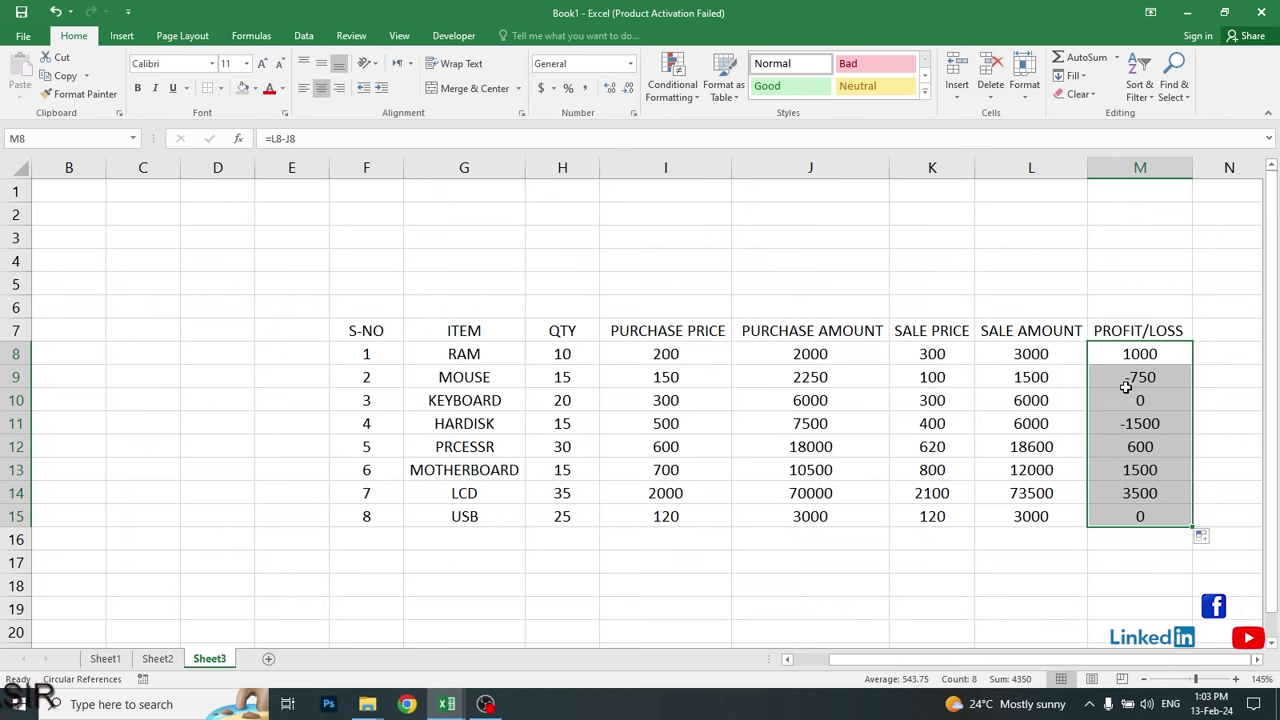
click(1131, 403)
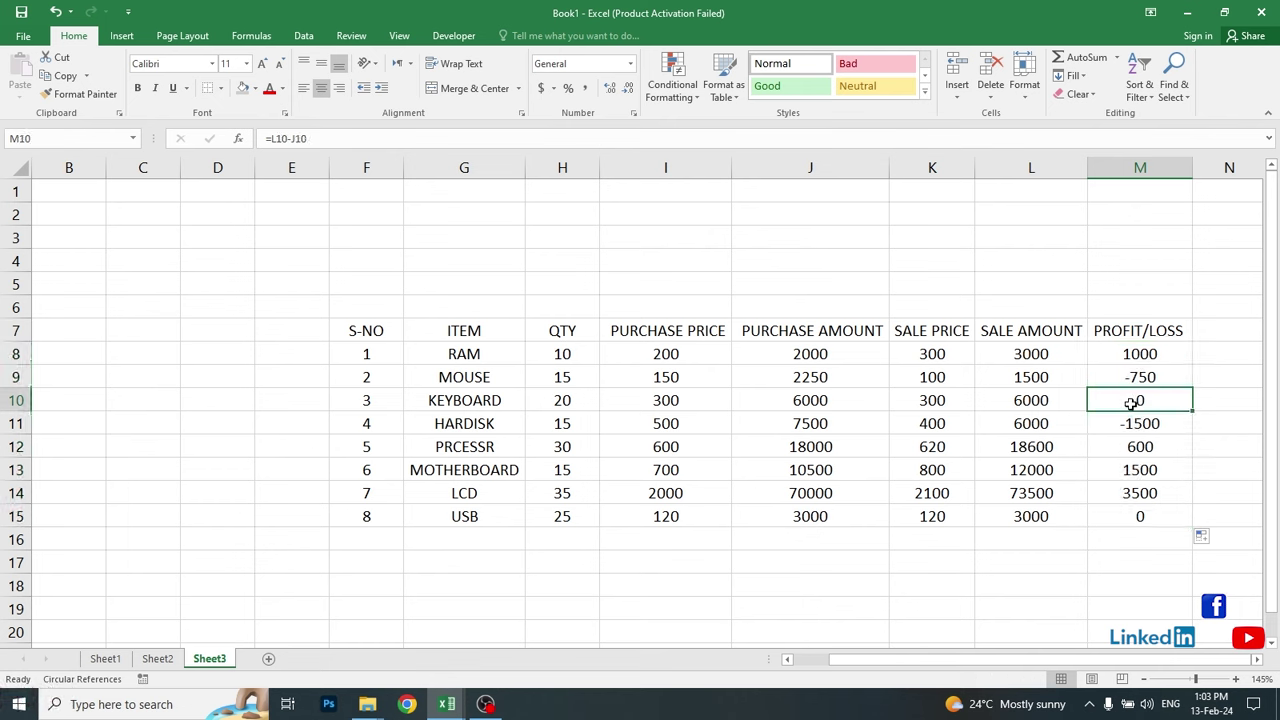
click(1132, 516)
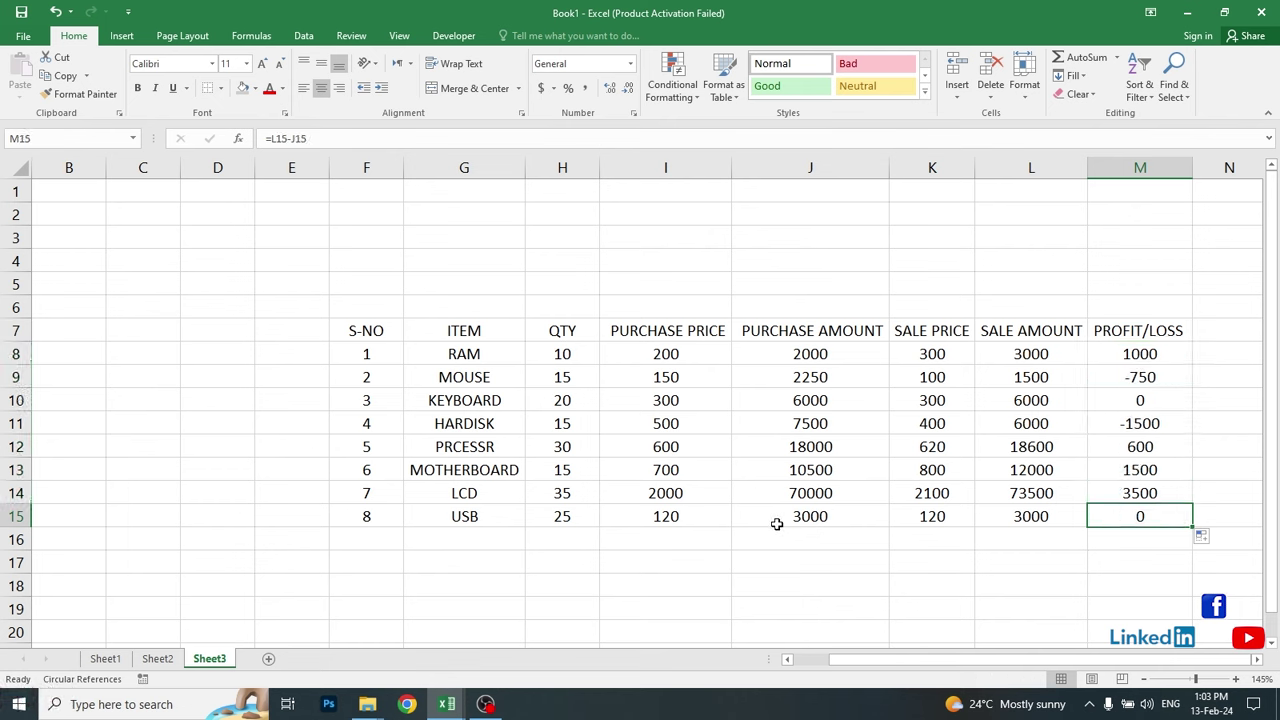
click(684, 509)
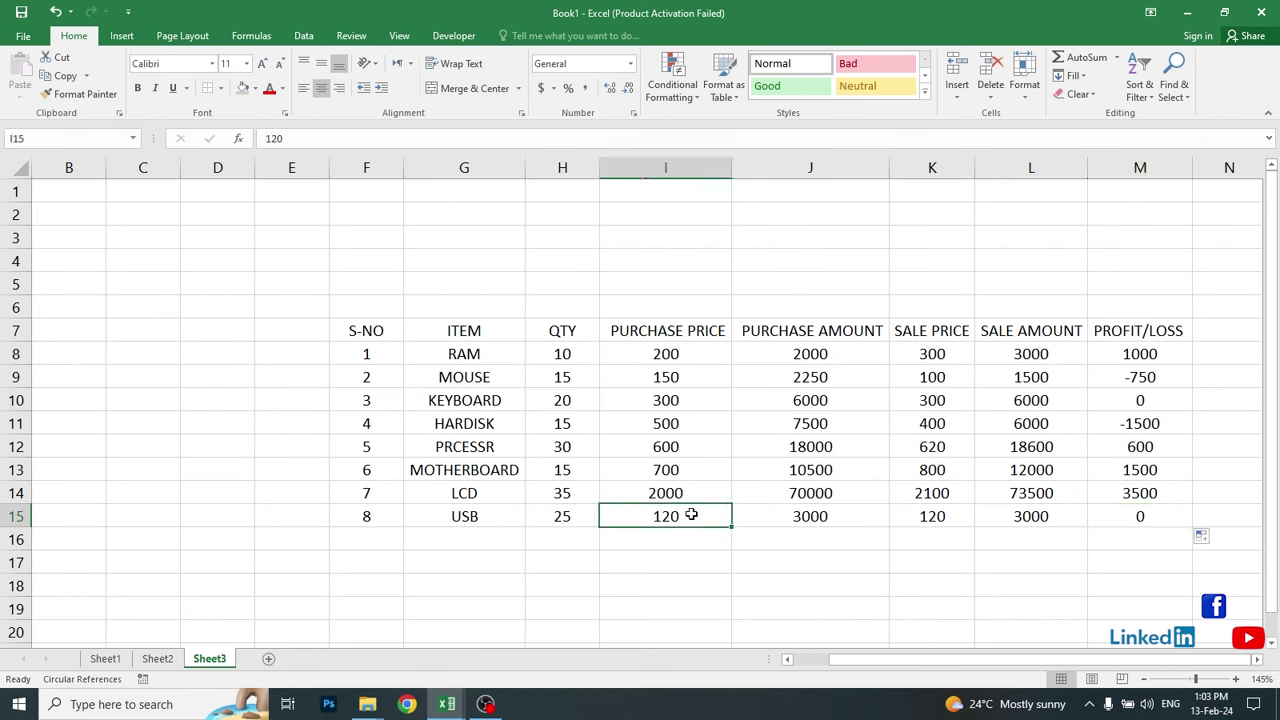
click(953, 512)
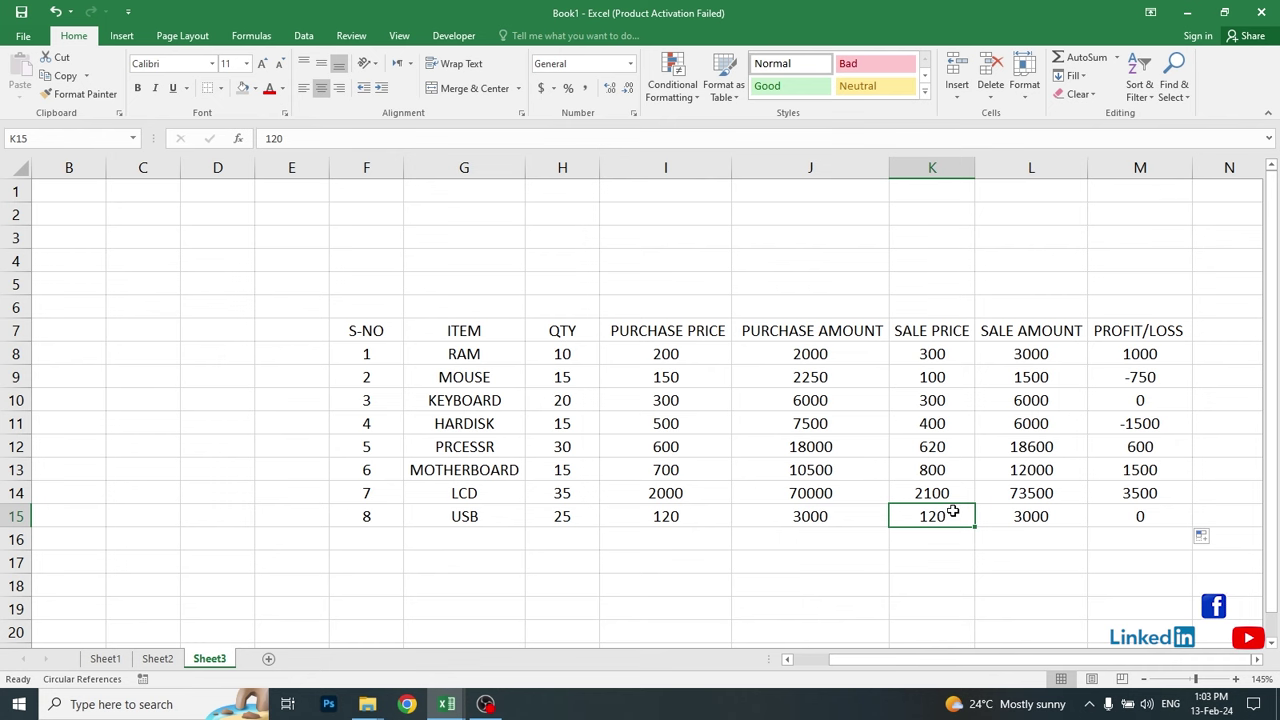
click(1116, 520)
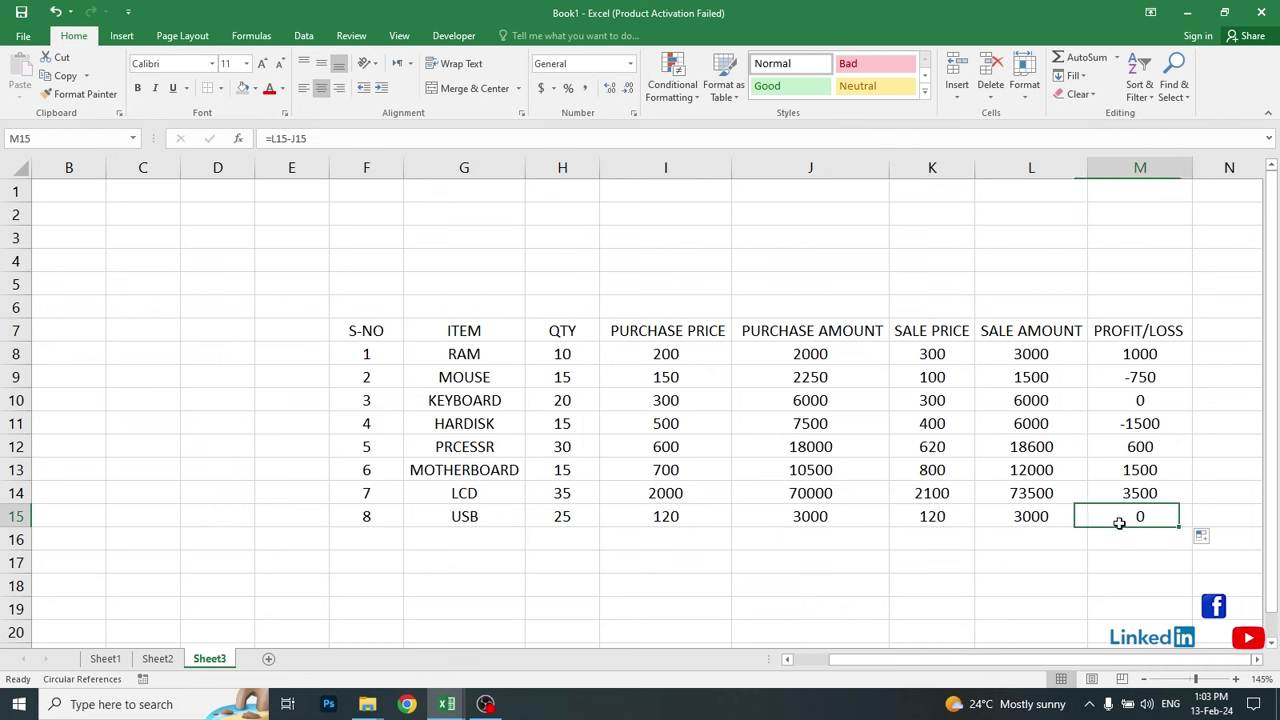
click(691, 511)
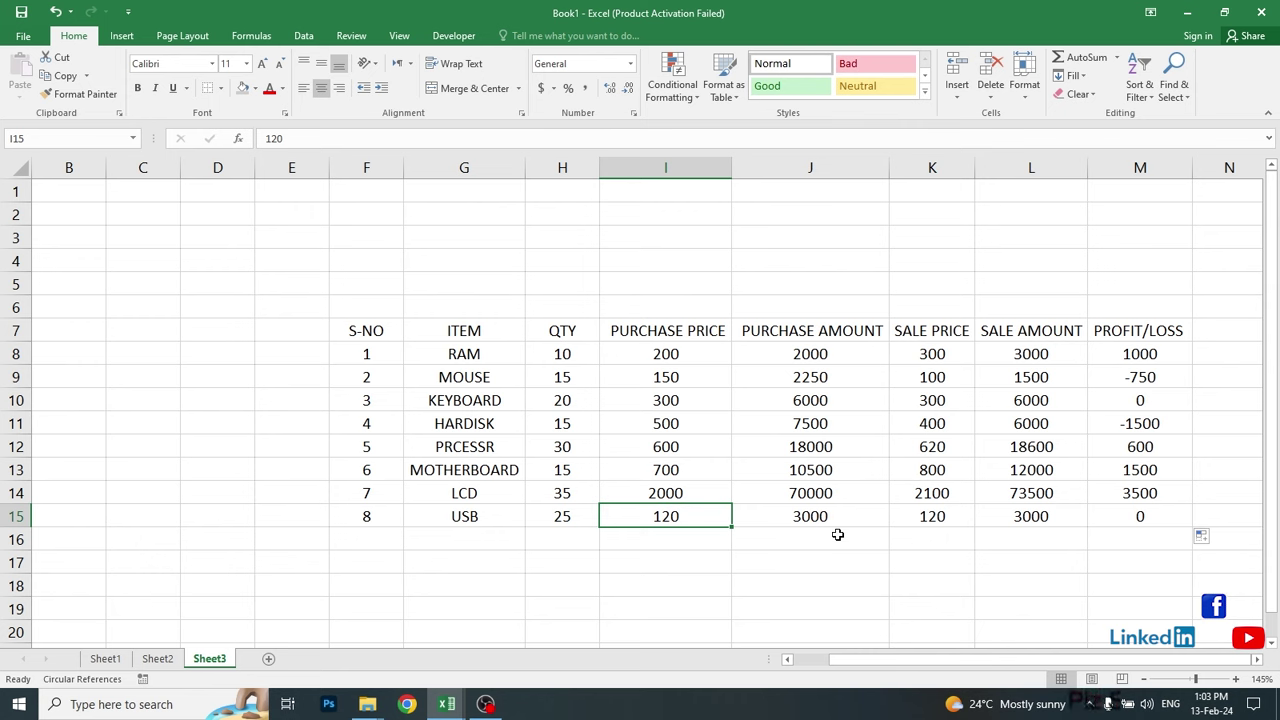
click(942, 521)
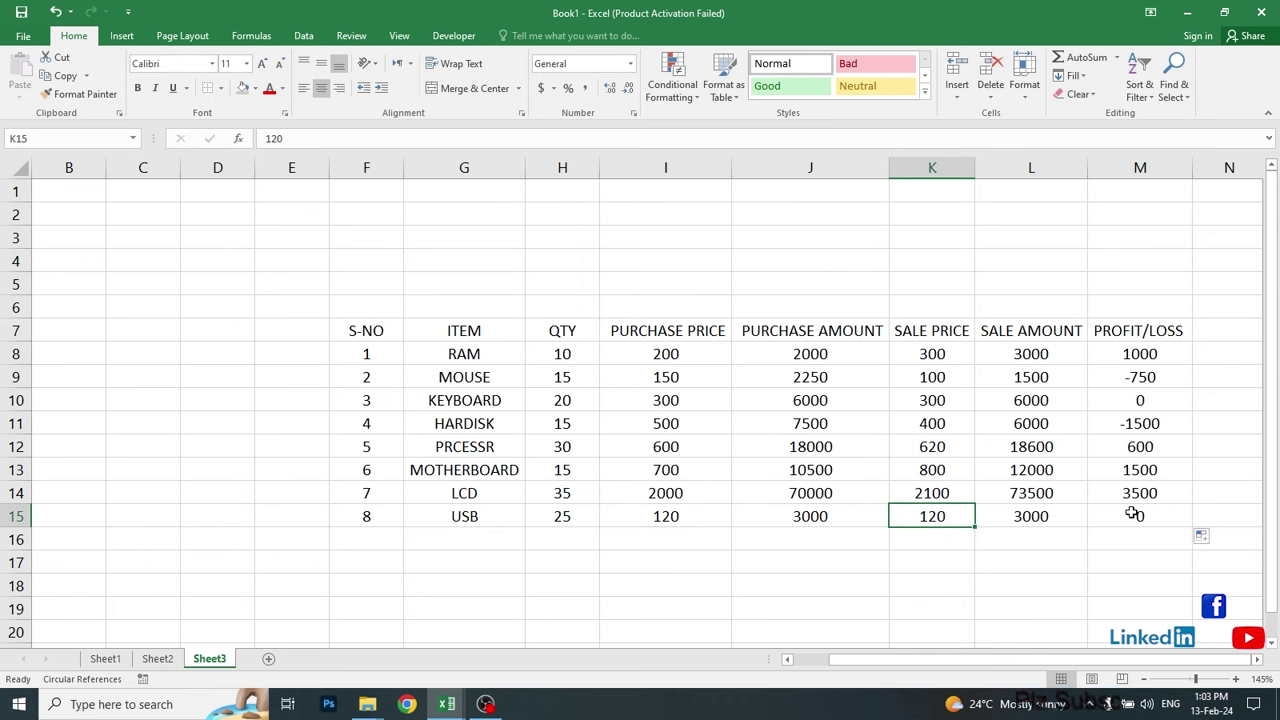
click(718, 515)
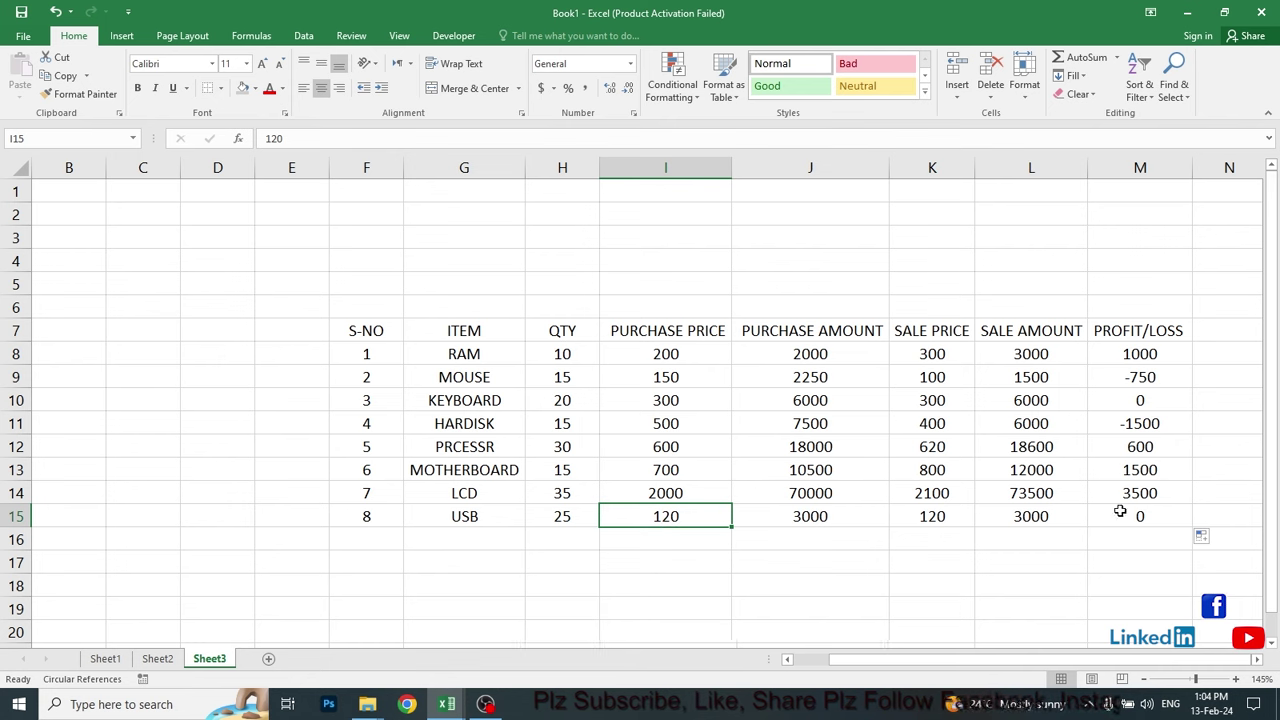
click(1160, 400)
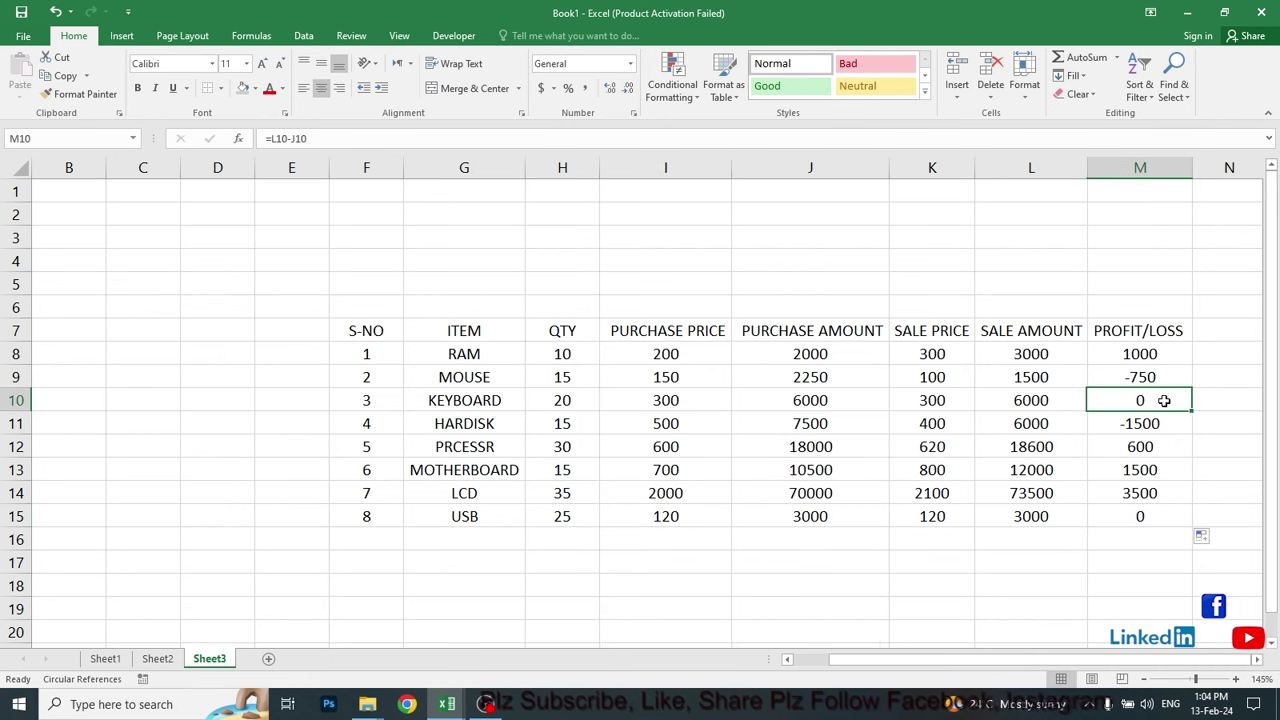
click(1123, 354)
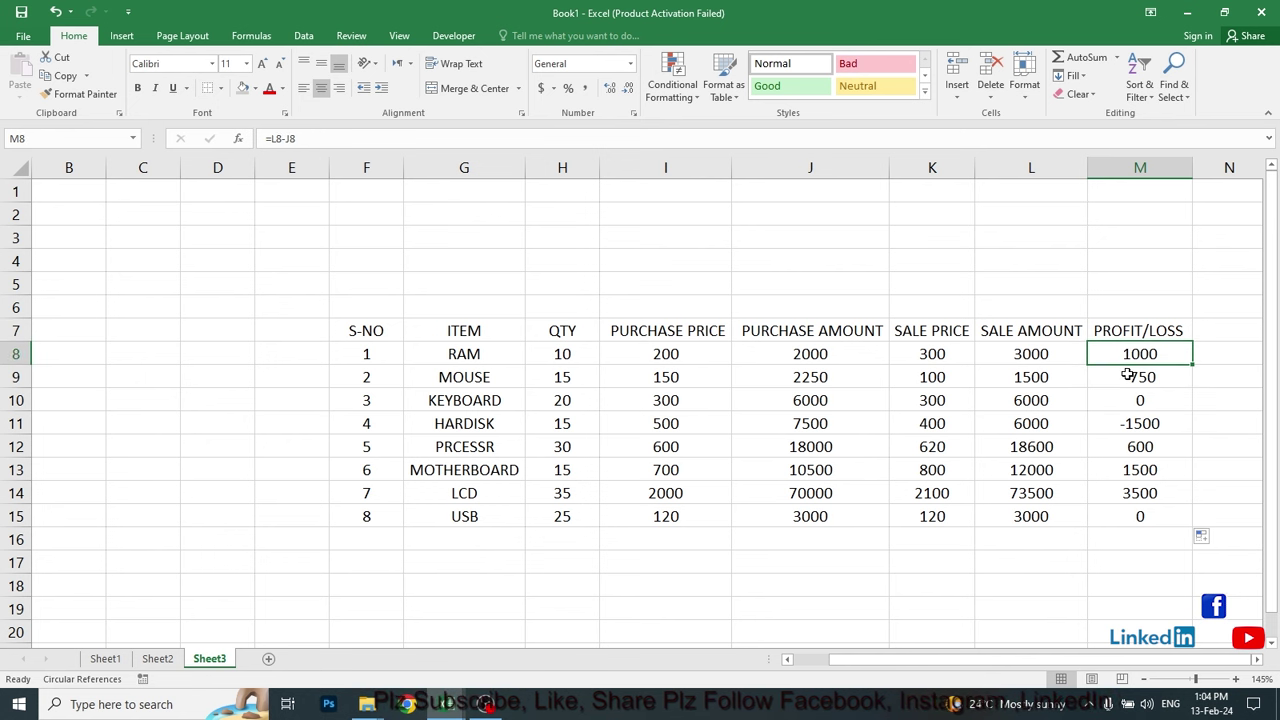
click(1116, 380)
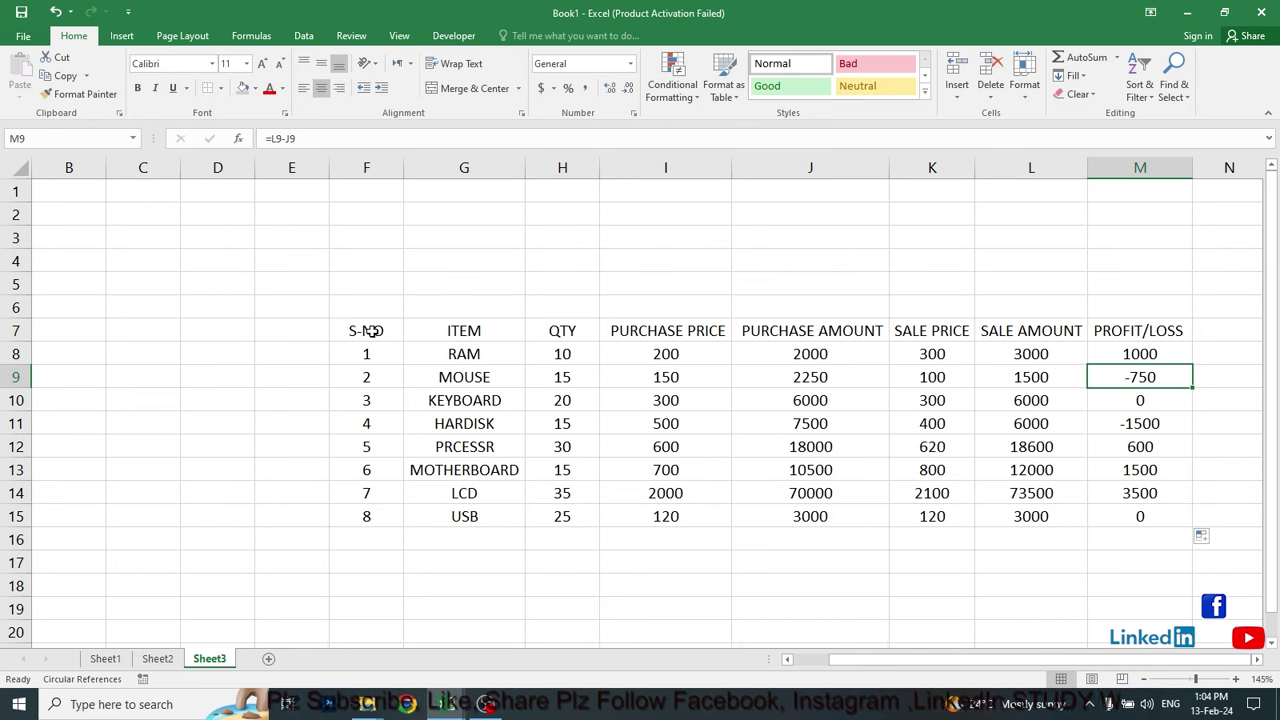
Centre the F7:M15 table contents and apply All Borders to every cell.
drag(370, 331, 1120, 512)
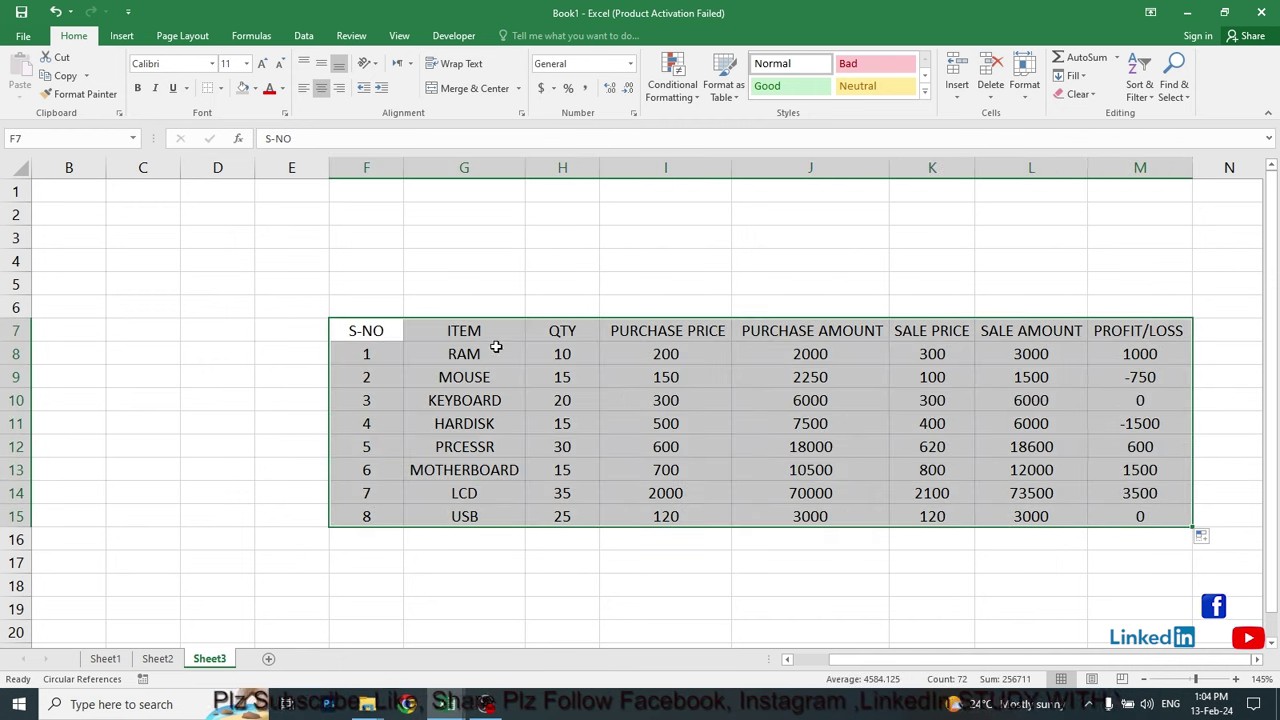
click(322, 90)
click(322, 90)
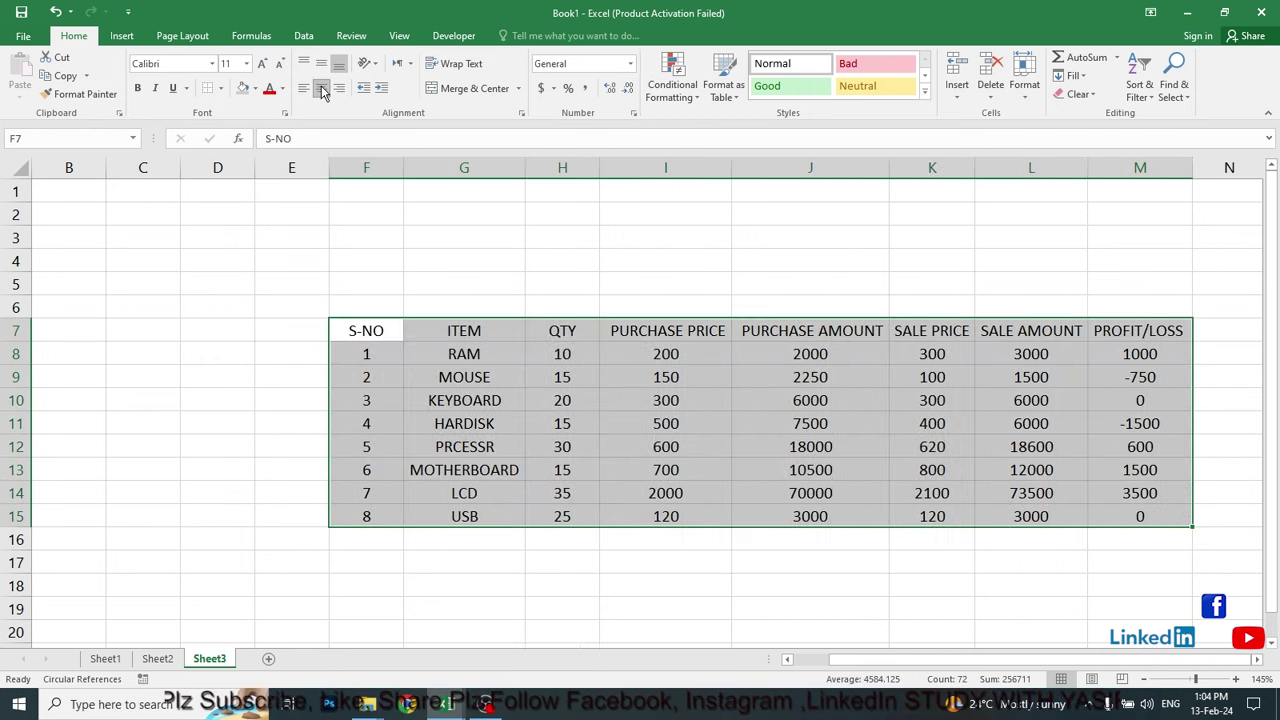
click(221, 88)
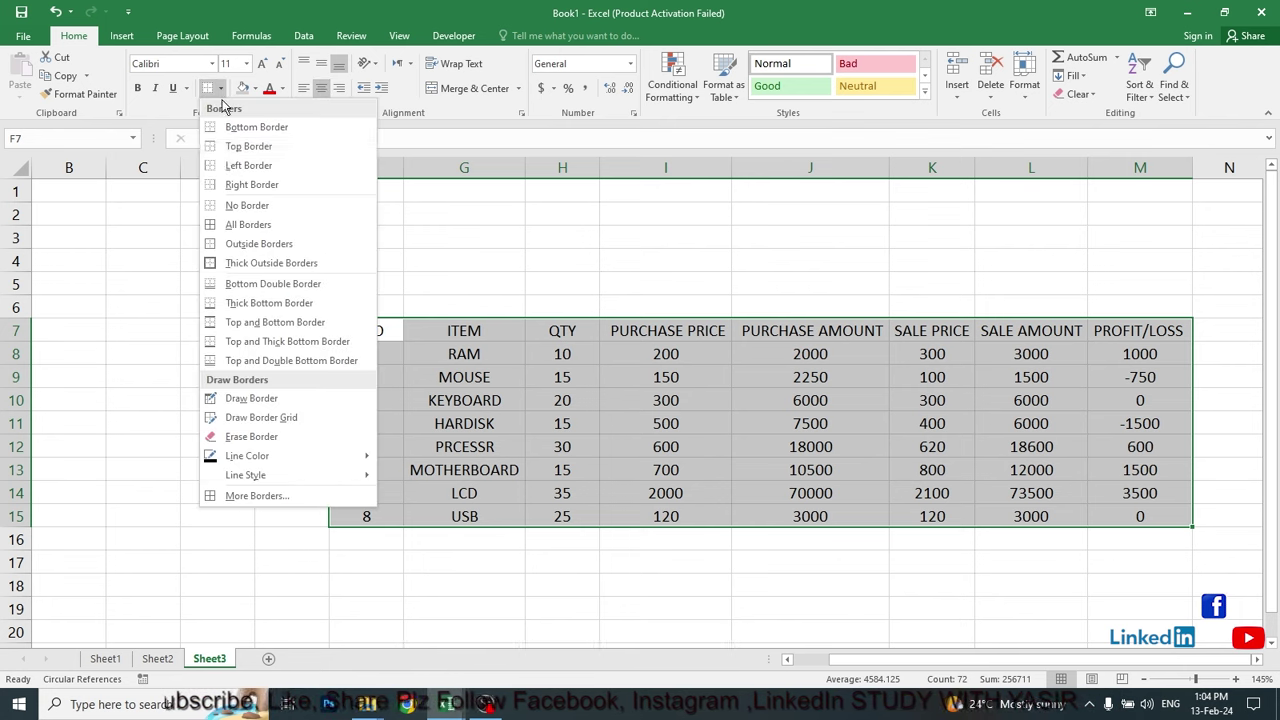
click(233, 225)
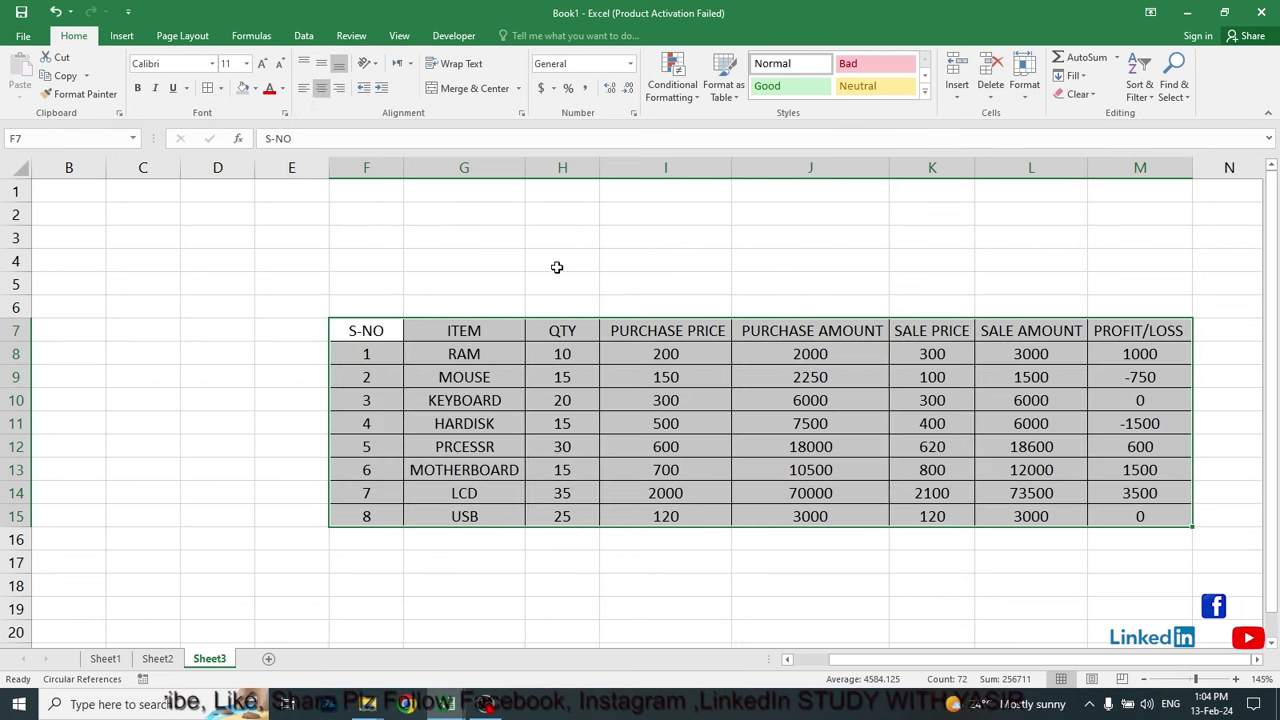
drag(555, 259, 937, 291)
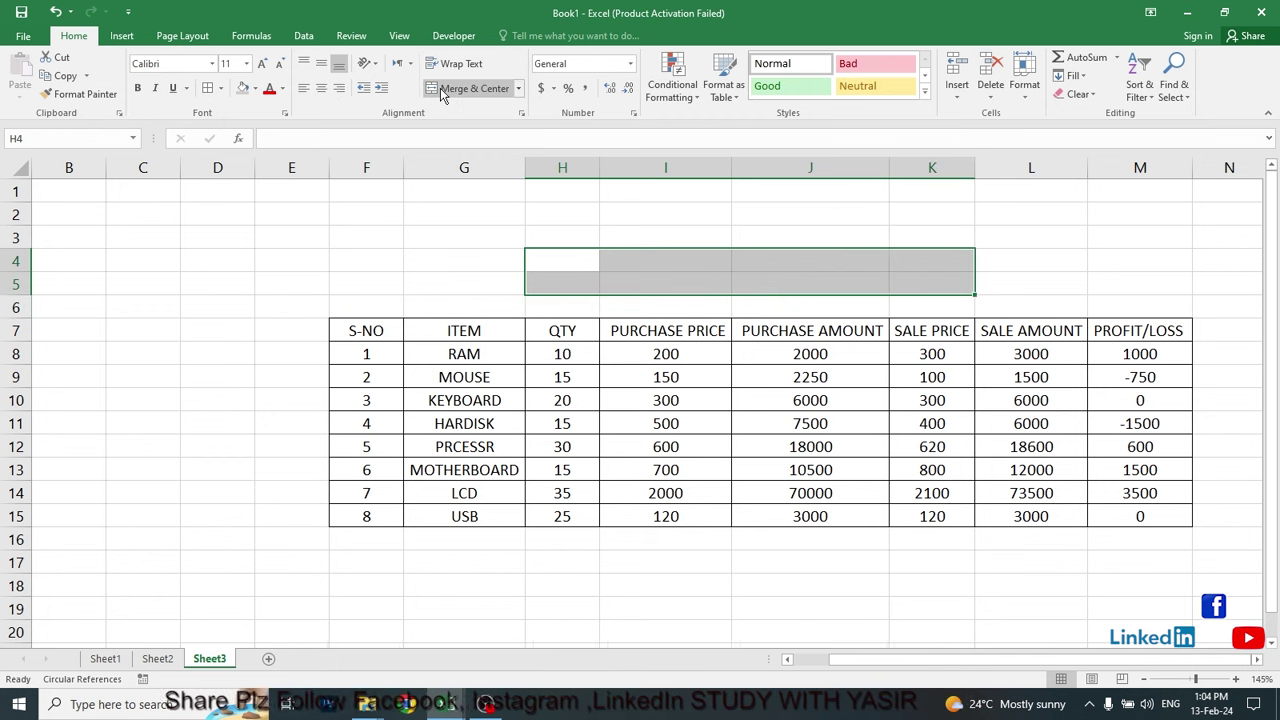
Merge H4:K5 with grey fill, title it 'PROFIT LOSS SHEET', and enlarge it to 16 pt.
click(443, 89)
click(242, 88)
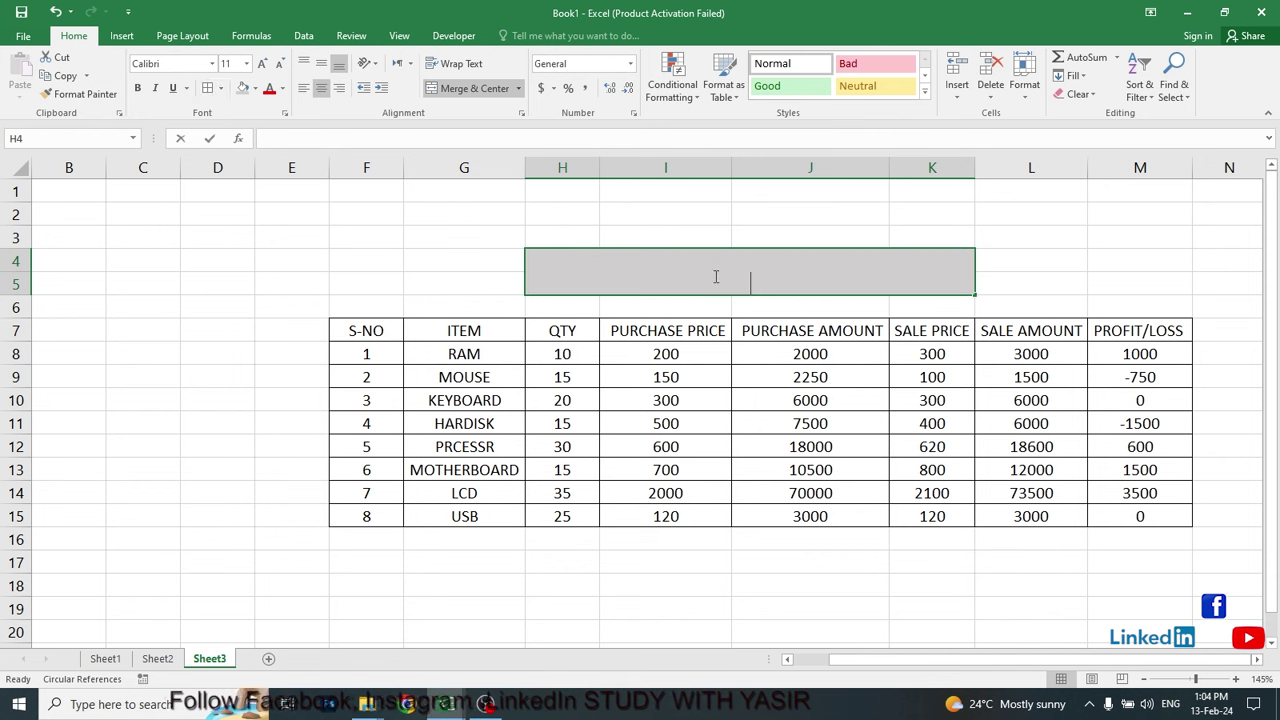
text(PR)
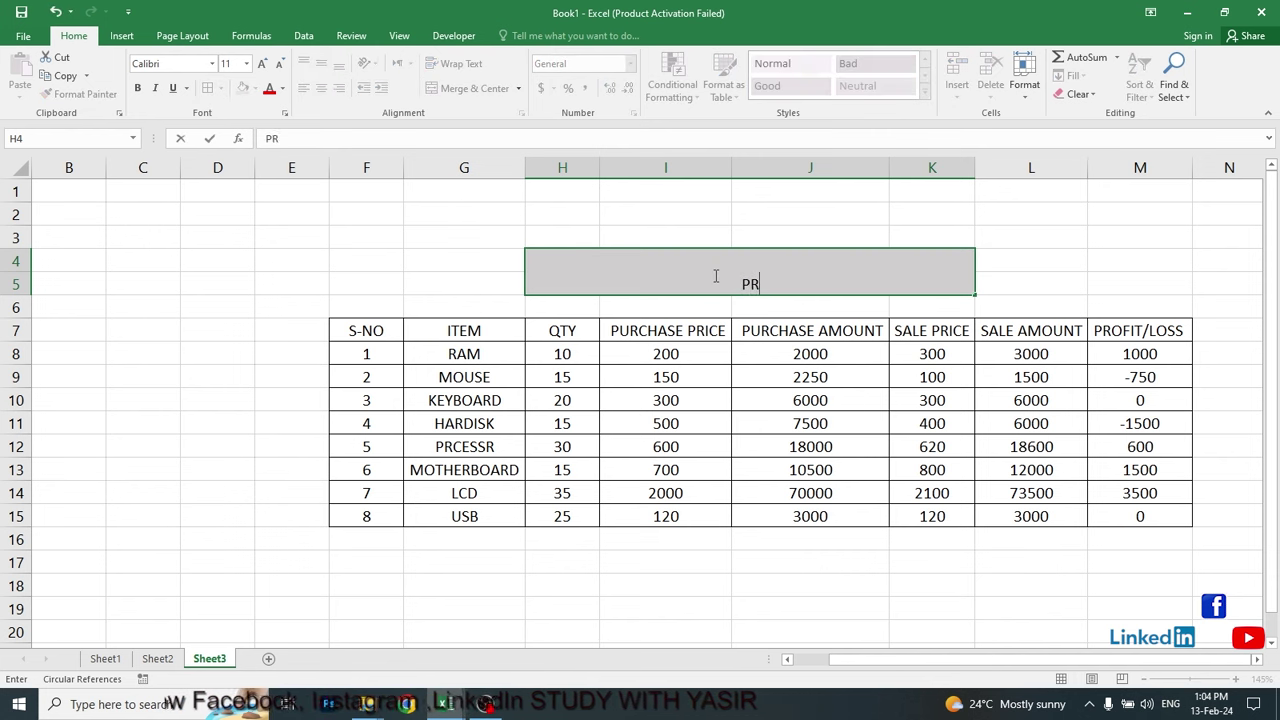
text(OFIT LOSS)
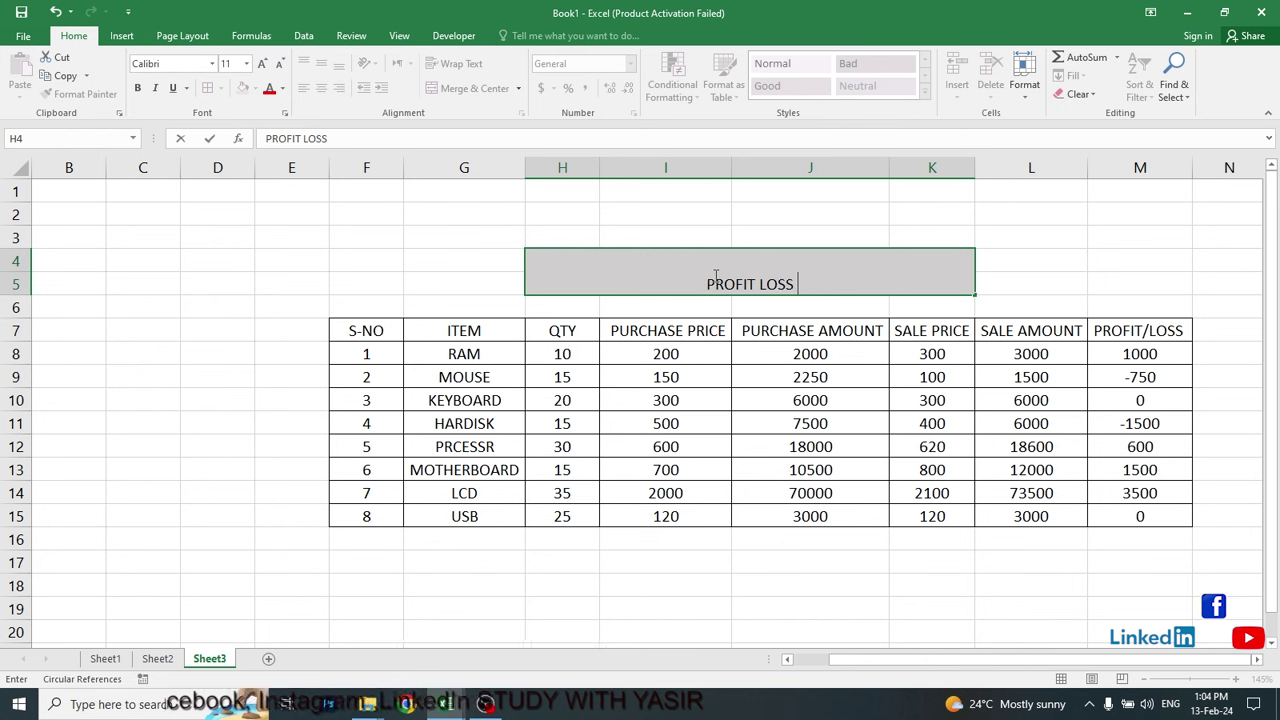
text( SHEET)
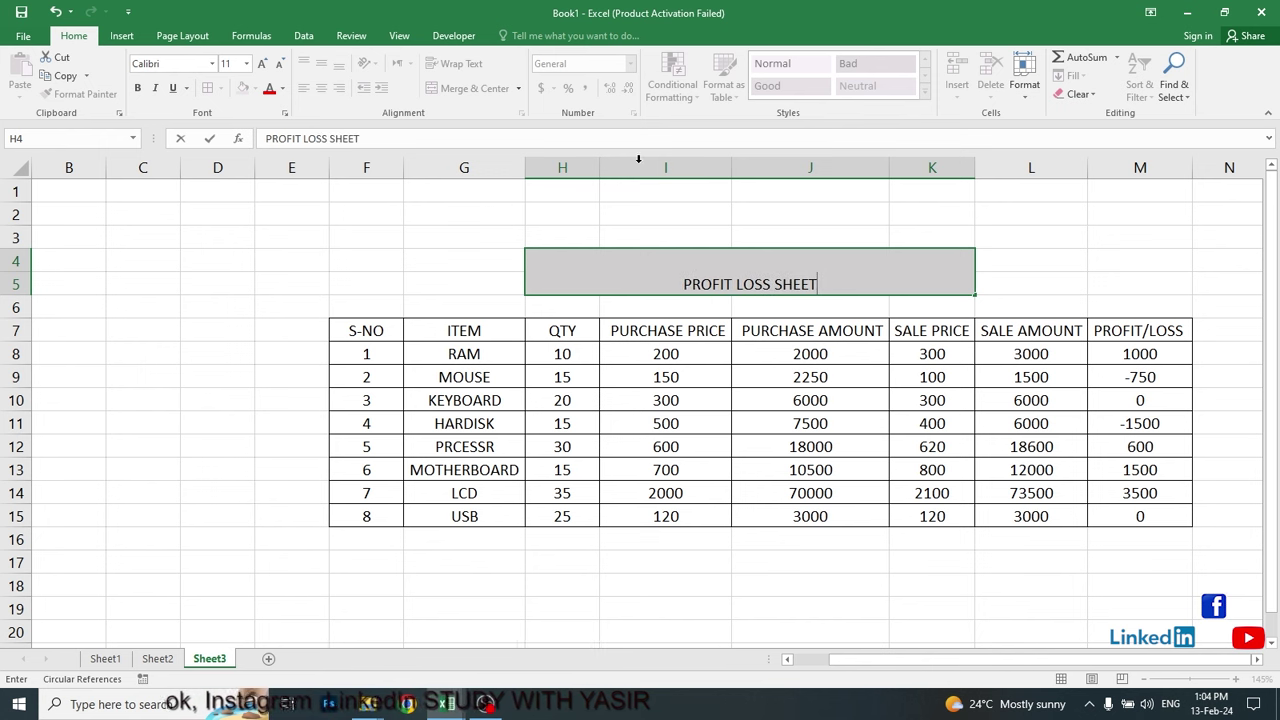
click(1138, 256)
click(846, 276)
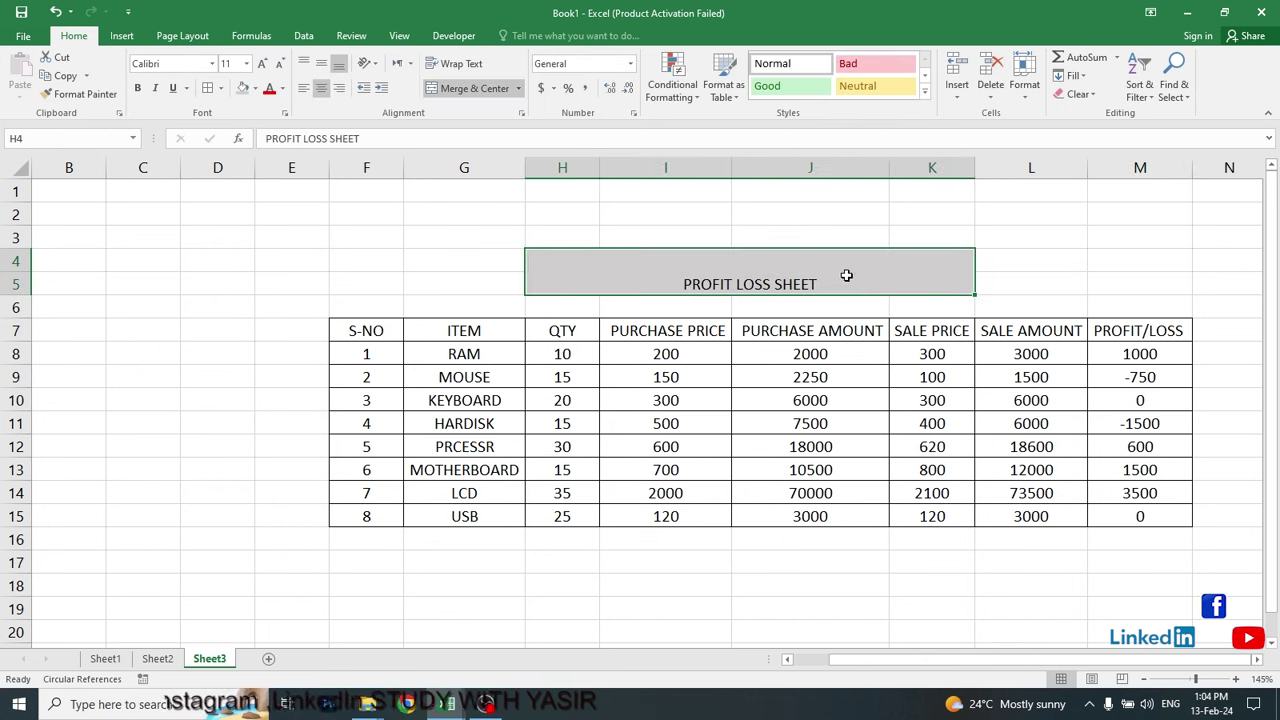
click(261, 63)
click(261, 63)
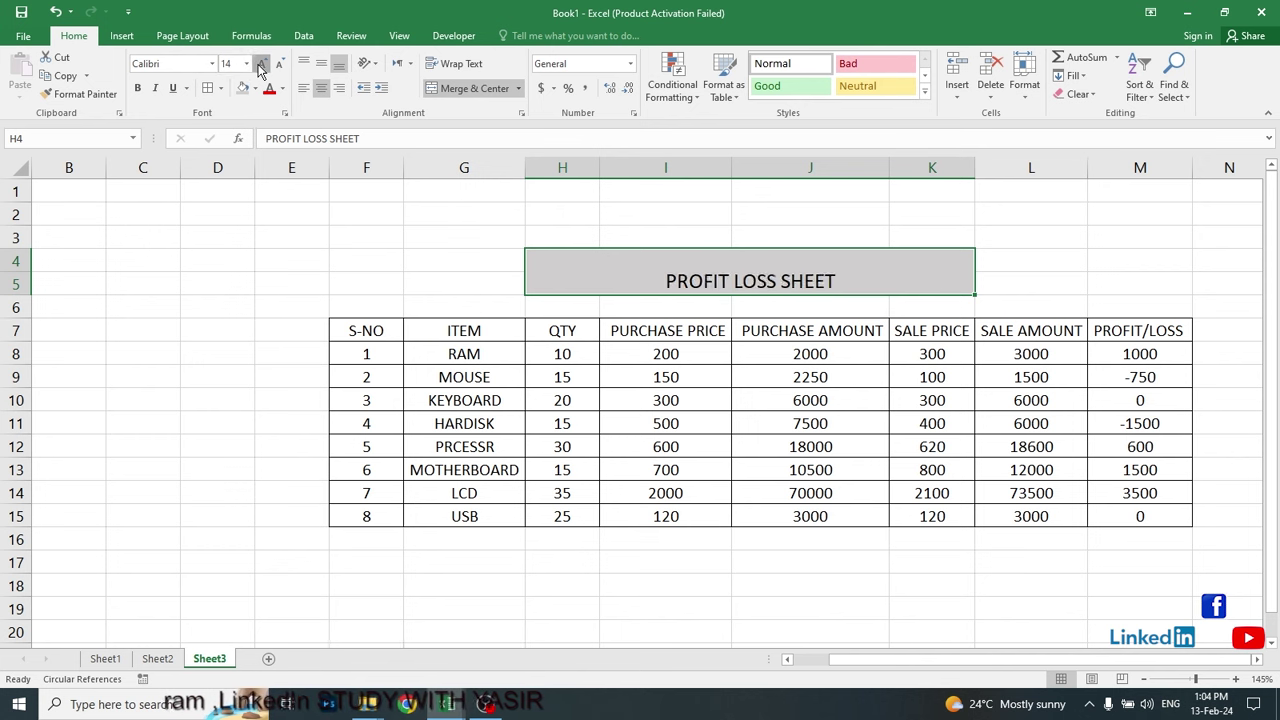
click(261, 63)
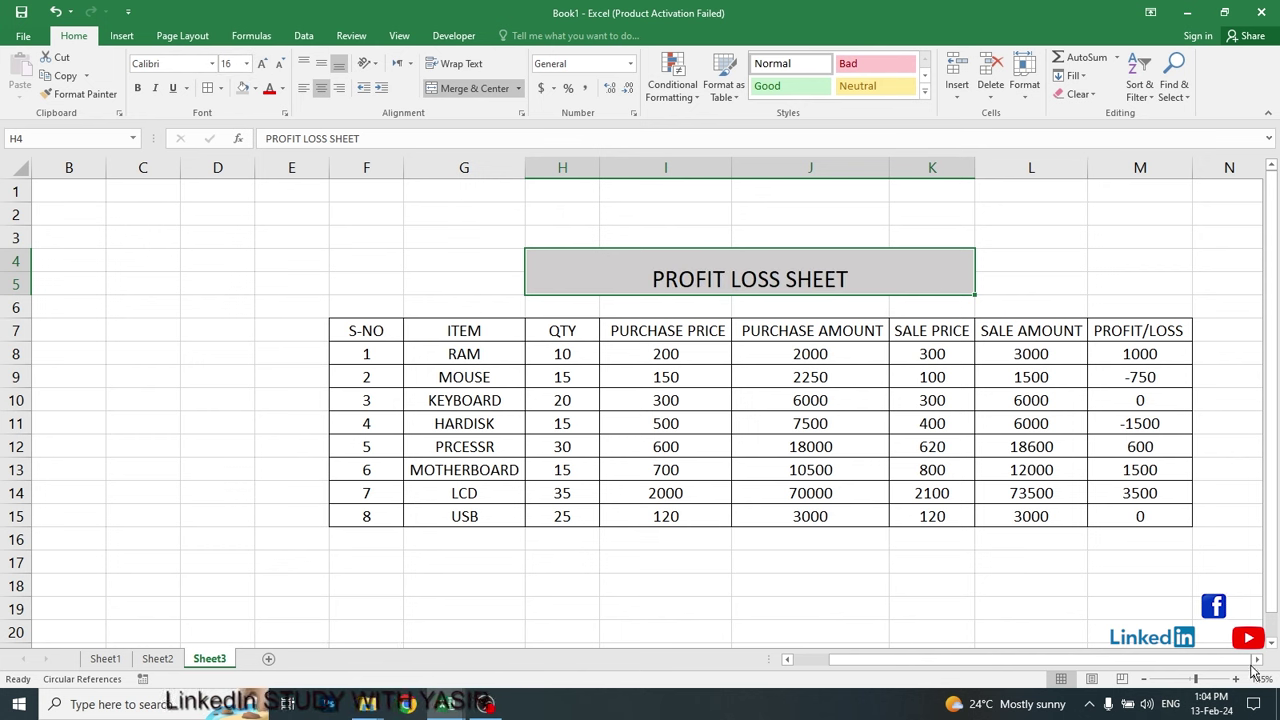
click(1257, 659)
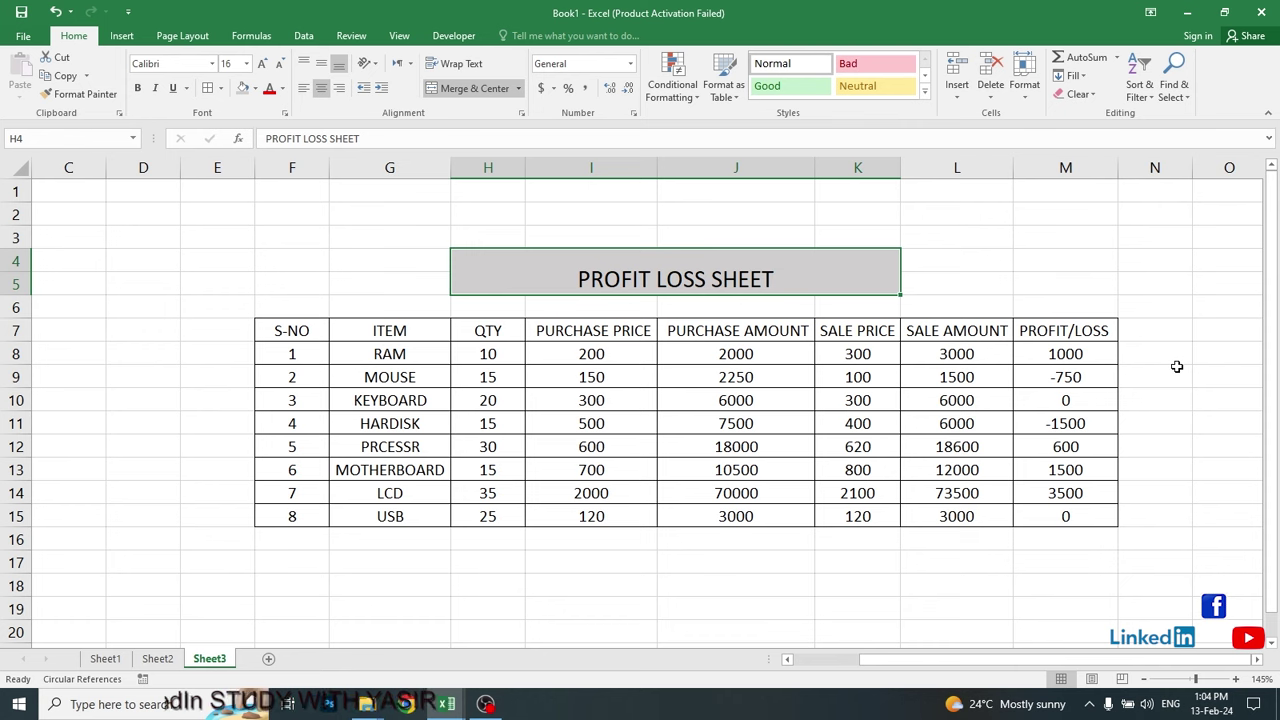